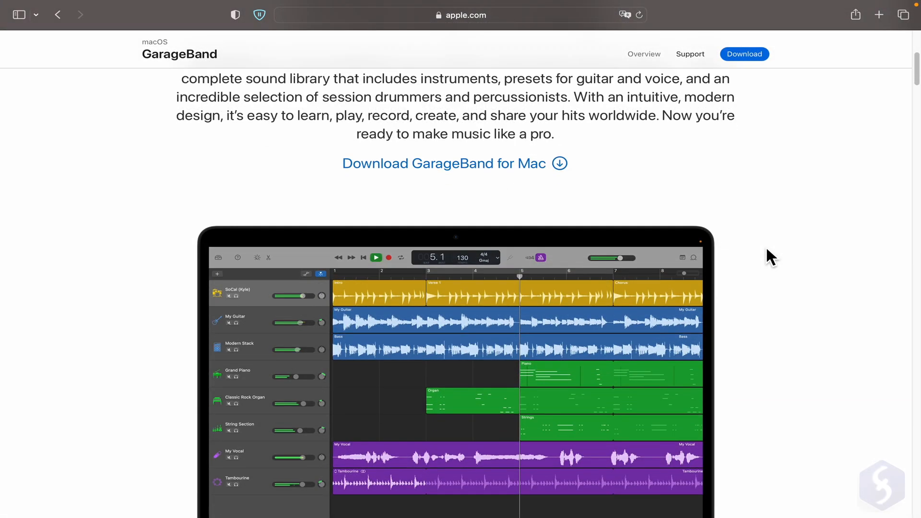
pyautogui.scroll(-5, 765, 246)
pyautogui.scroll(-5, 762, 251)
pyautogui.scroll(-4, 760, 255)
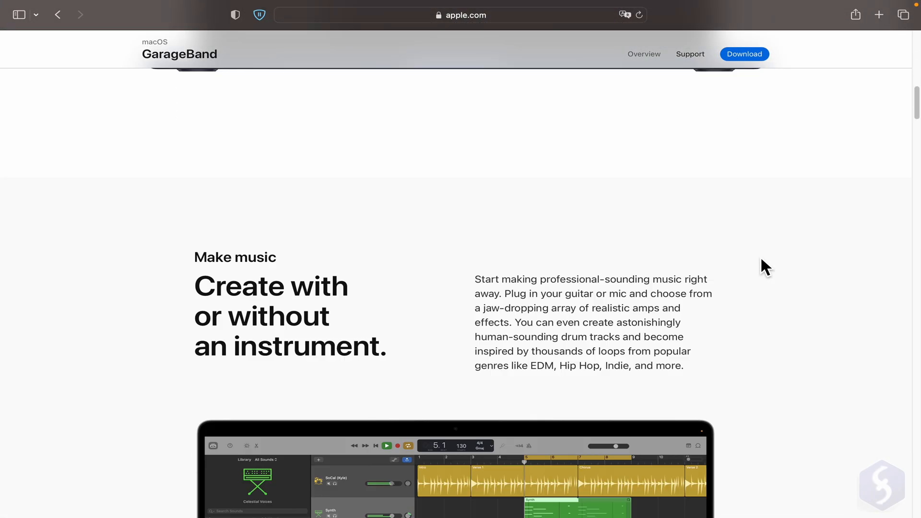
pyautogui.scroll(-1, 764, 267)
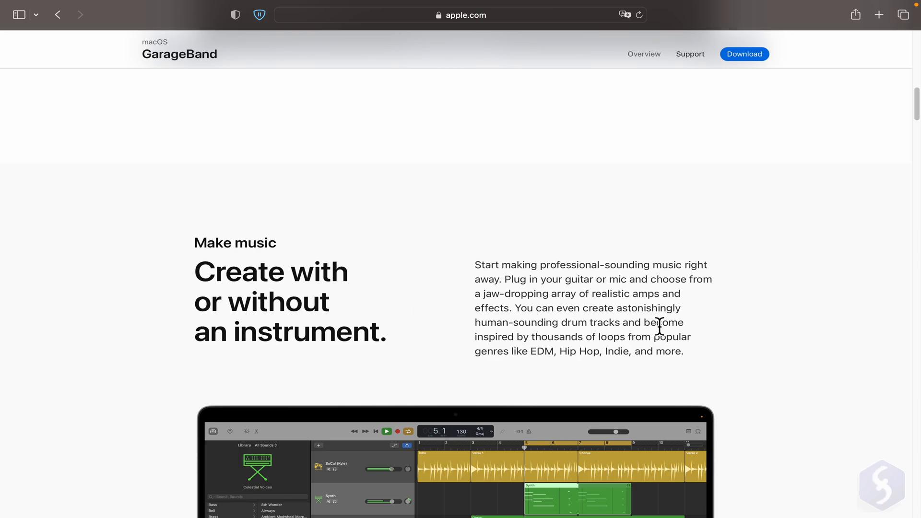
pyautogui.scroll(-2, 658, 328)
pyautogui.scroll(-4, 659, 327)
pyautogui.scroll(-5, 658, 327)
pyautogui.scroll(-4, 658, 327)
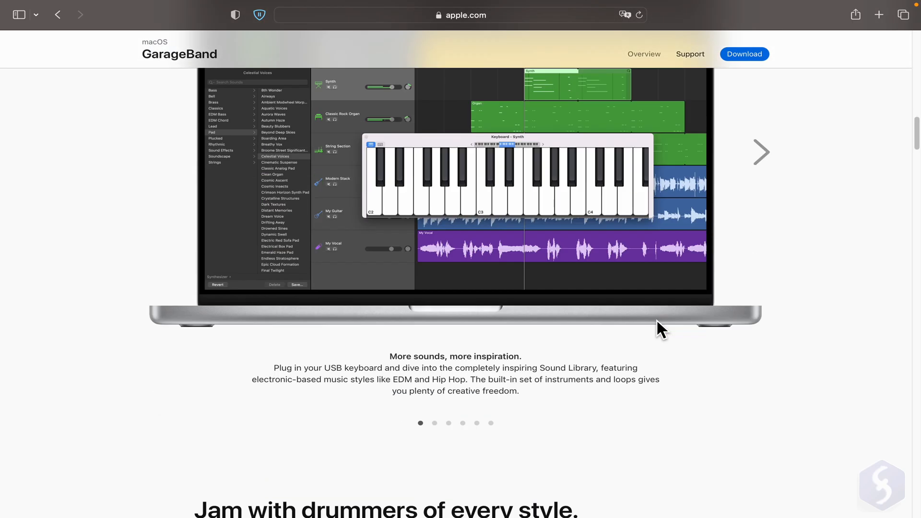
pyautogui.scroll(-3, 656, 319)
pyautogui.scroll(-3, 384, 339)
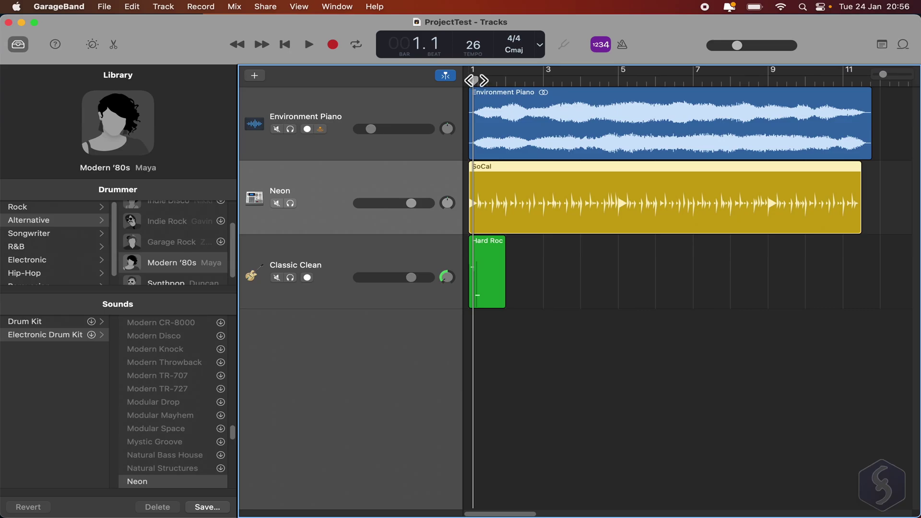
# - Return the playhead to bar 1 and start playback of the arrangement
pyautogui.moveTo(471, 79); pyautogui.dragTo(469, 80)
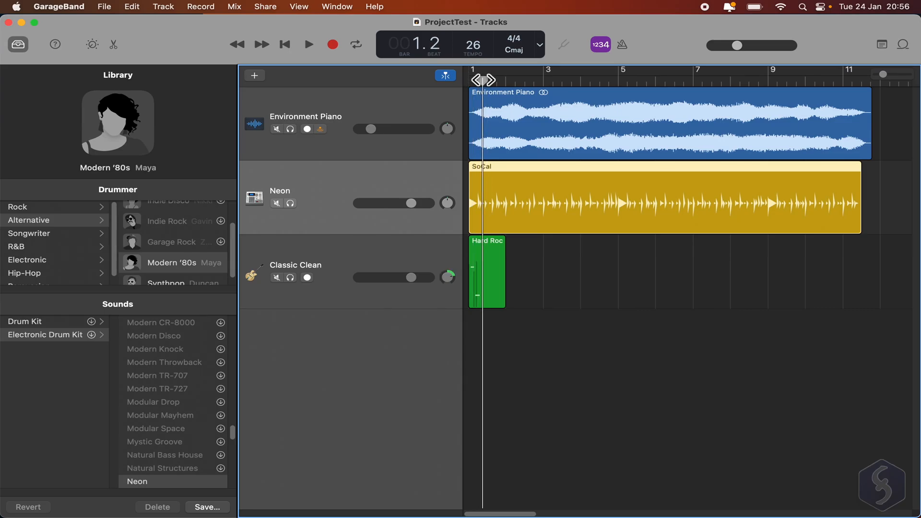
pyautogui.press('space')
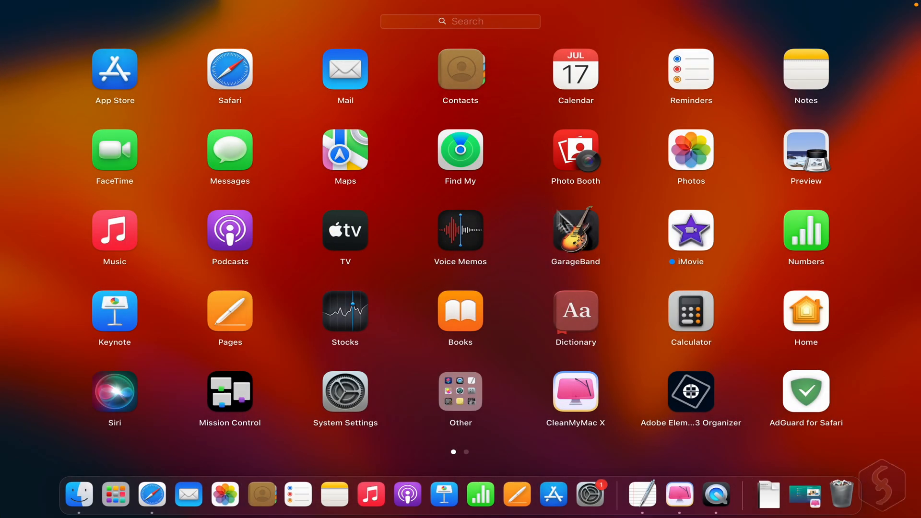
# - Launch GarageBand and browse the Learn to Play guitar, piano and artist lessons and the Lesson Store
pyautogui.click(586, 239)
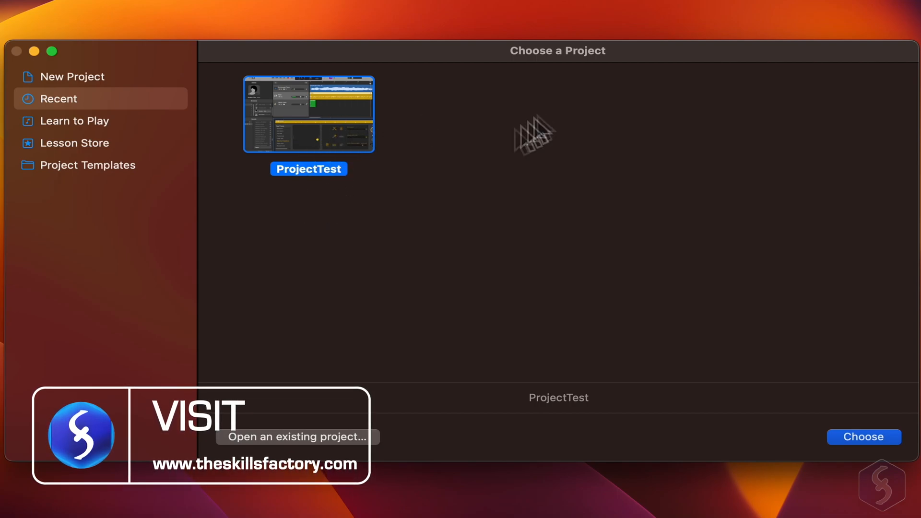
pyautogui.click(101, 123)
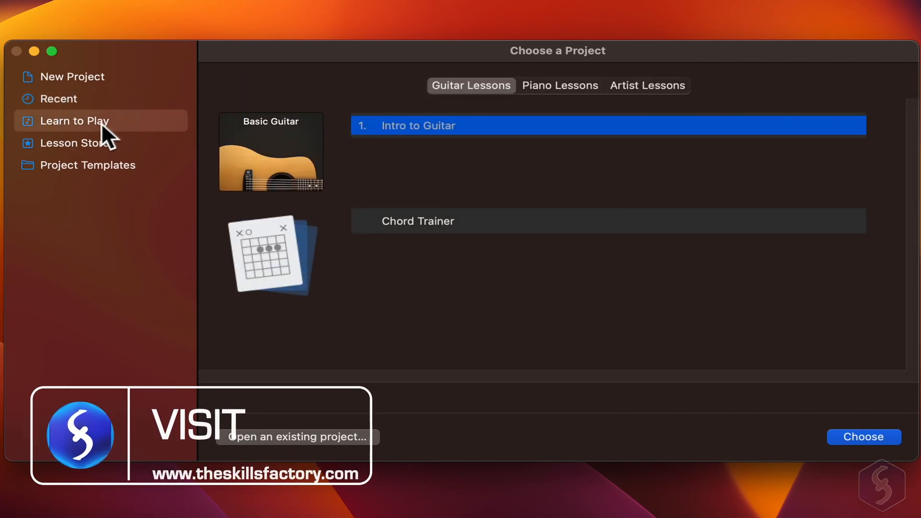
pyautogui.click(560, 85)
pyautogui.click(633, 85)
pyautogui.click(471, 85)
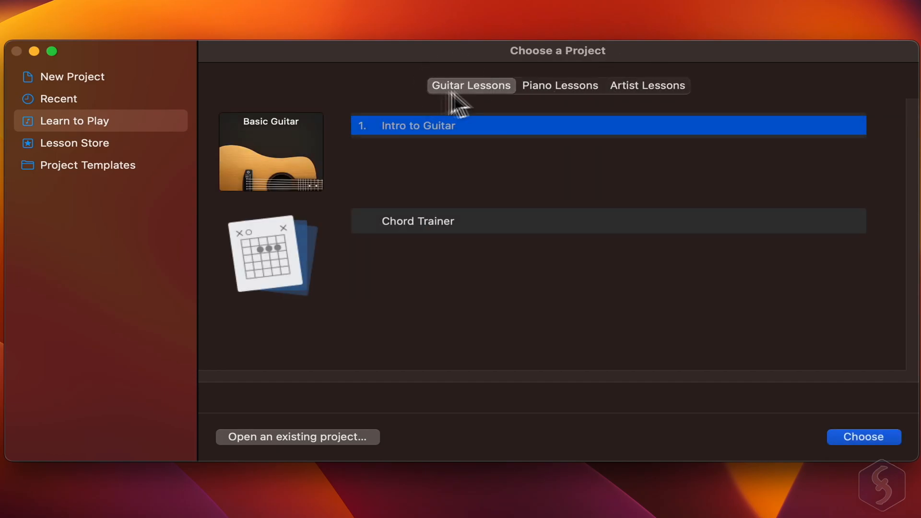
pyautogui.click(75, 143)
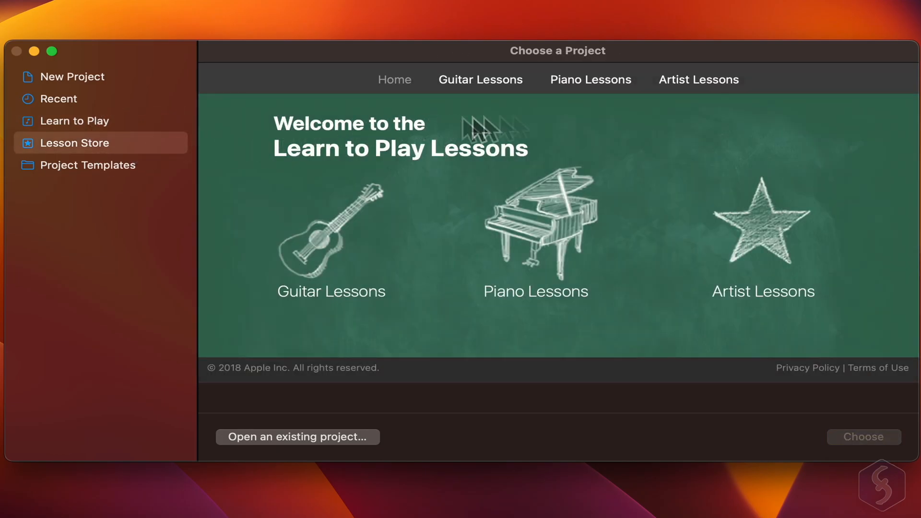
# - Begin setting up a new empty project from the project chooser
pyautogui.click(72, 77)
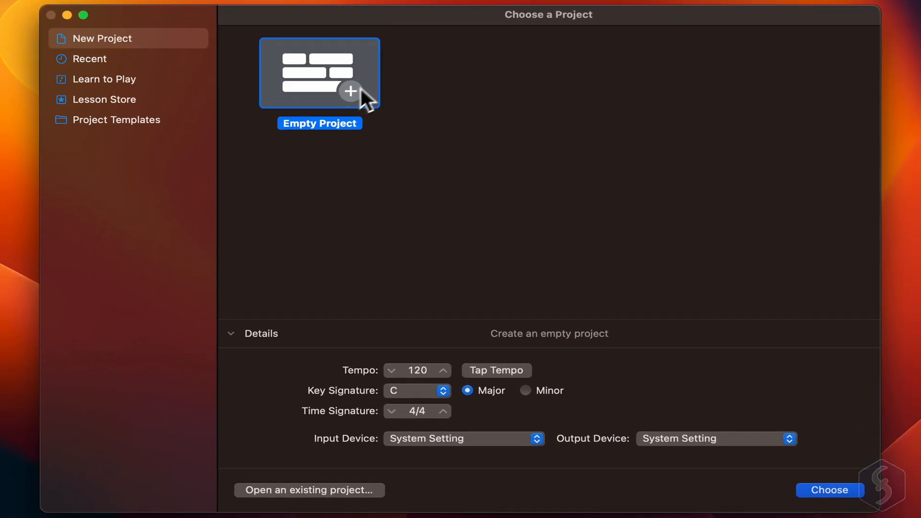
# - Keep the project details at tempo 120, key C Major and 4/4 time signature
pyautogui.click(231, 335)
pyautogui.click(468, 390)
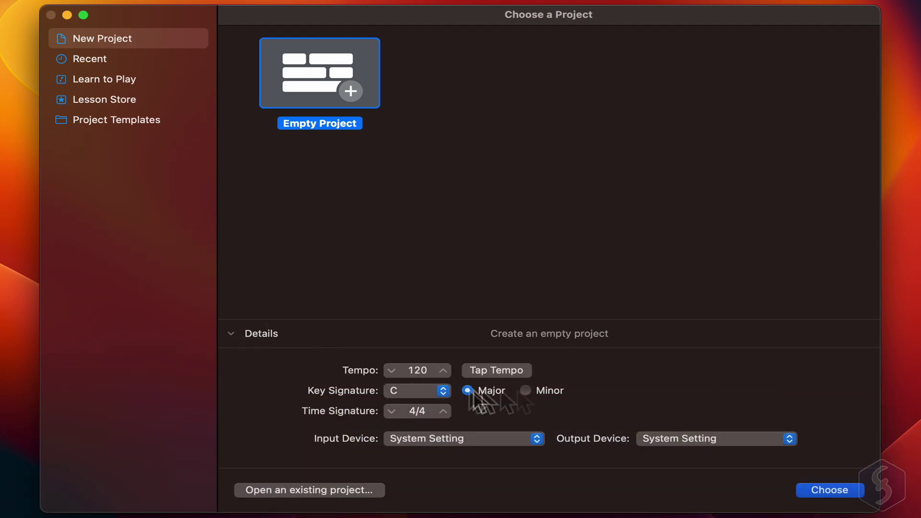
pyautogui.click(442, 392)
pyautogui.click(627, 395)
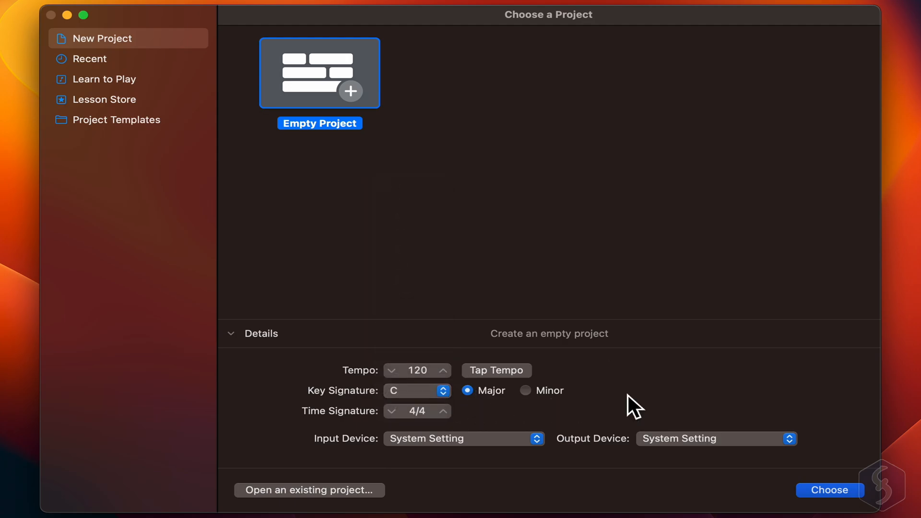
pyautogui.click(392, 411)
# - Keep System Setting input and output devices and create the empty project
pyautogui.click(537, 439)
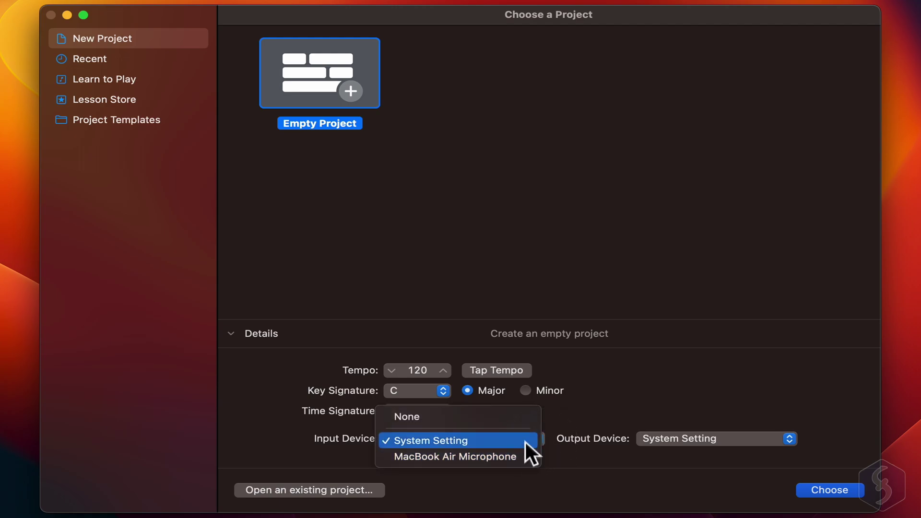
pyautogui.click(526, 440)
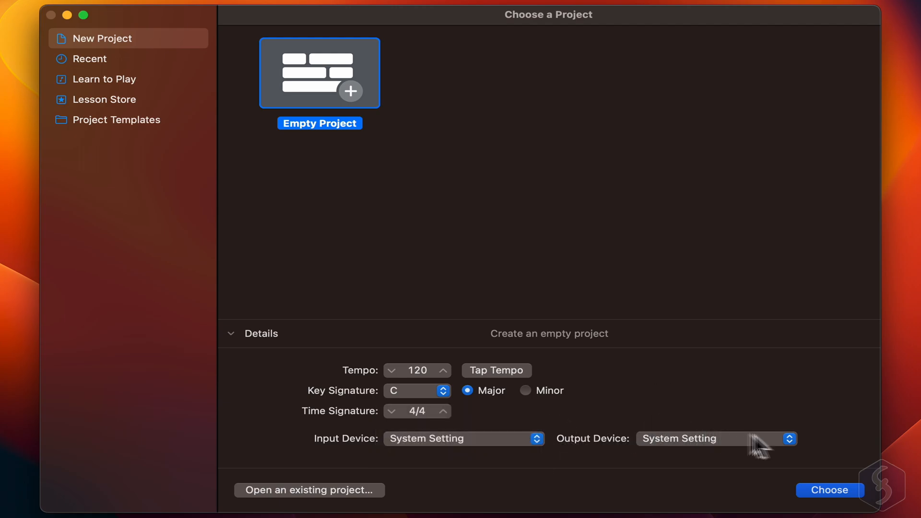
pyautogui.click(789, 438)
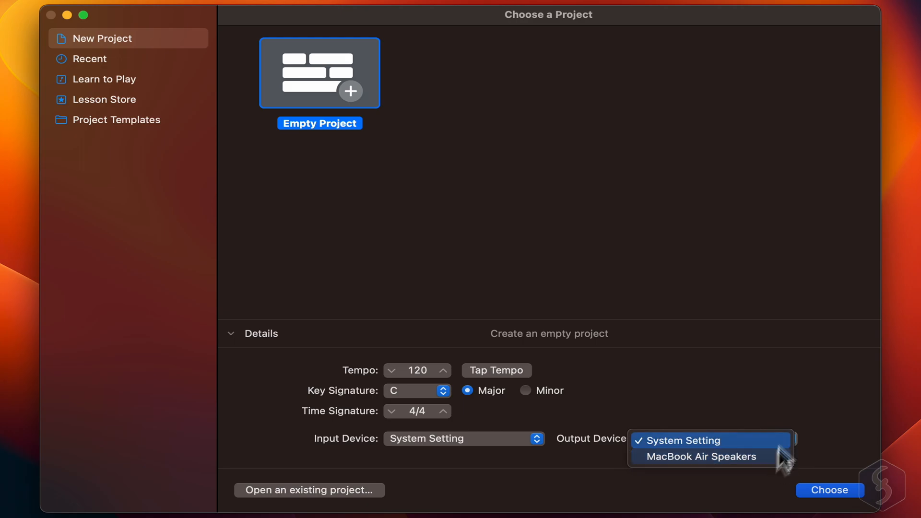
pyautogui.click(785, 419)
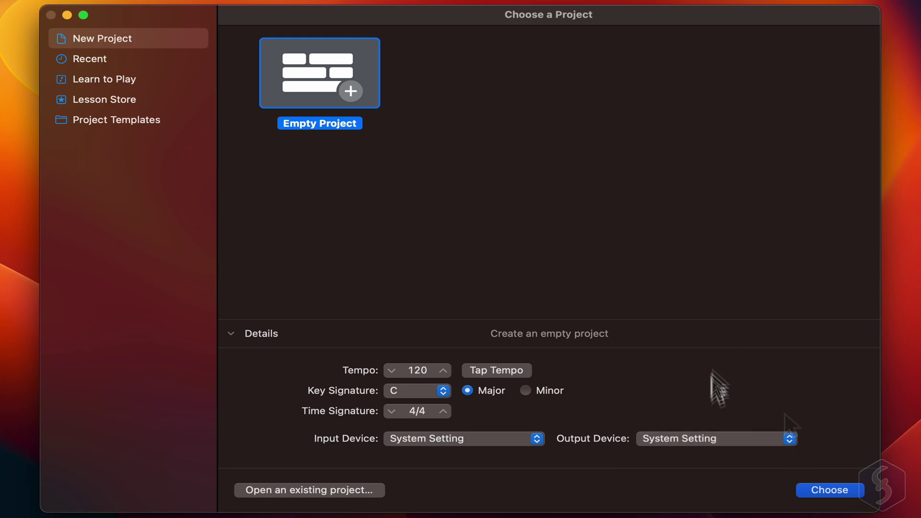
pyautogui.click(837, 491)
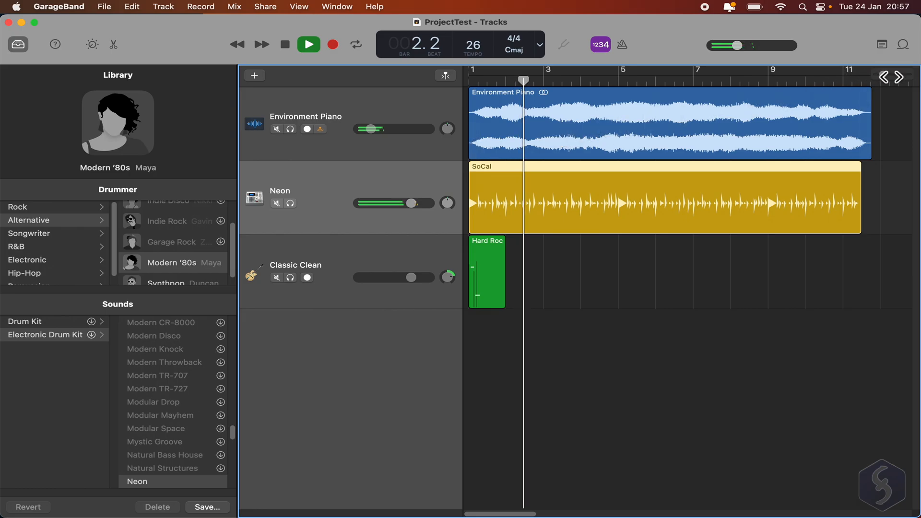
# - Zoom the timeline in and select the Environment Piano, Neon and Classic Clean tracks in turn
pyautogui.moveTo(884, 76); pyautogui.dragTo(891, 75)
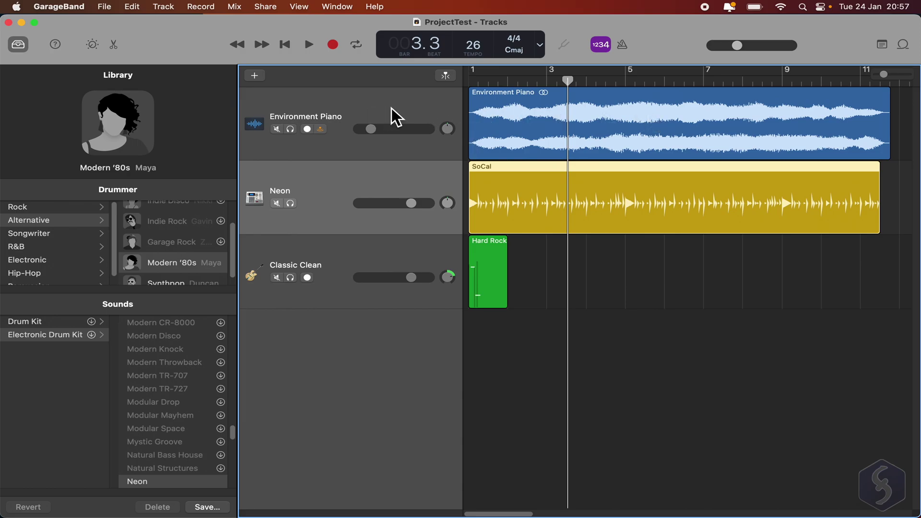
pyautogui.click(392, 109)
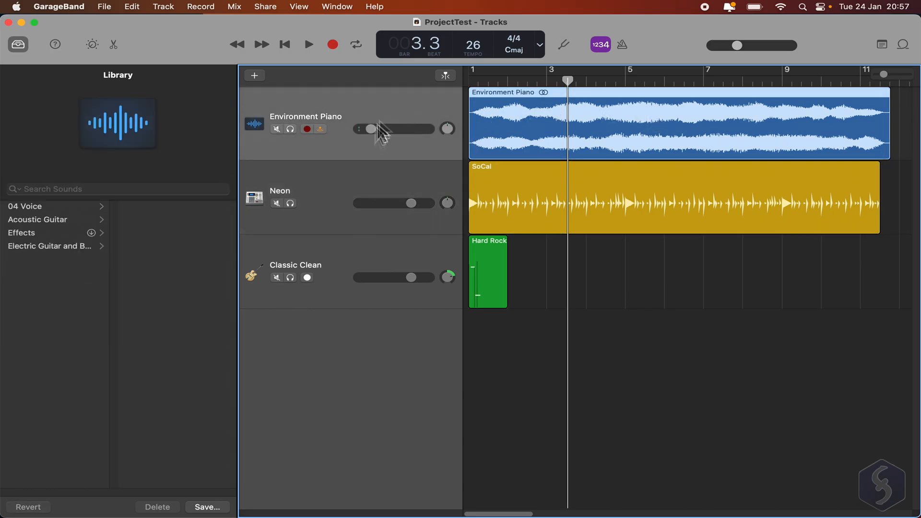
pyautogui.click(377, 177)
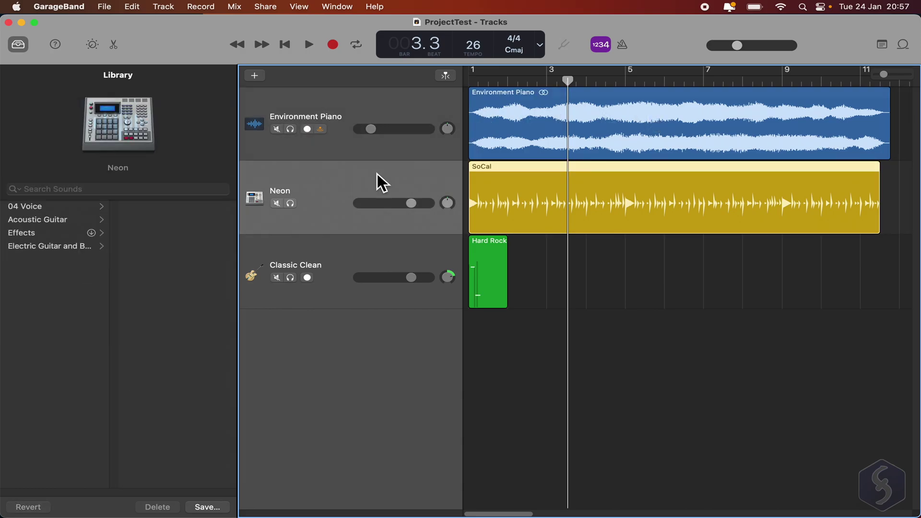
pyautogui.click(392, 253)
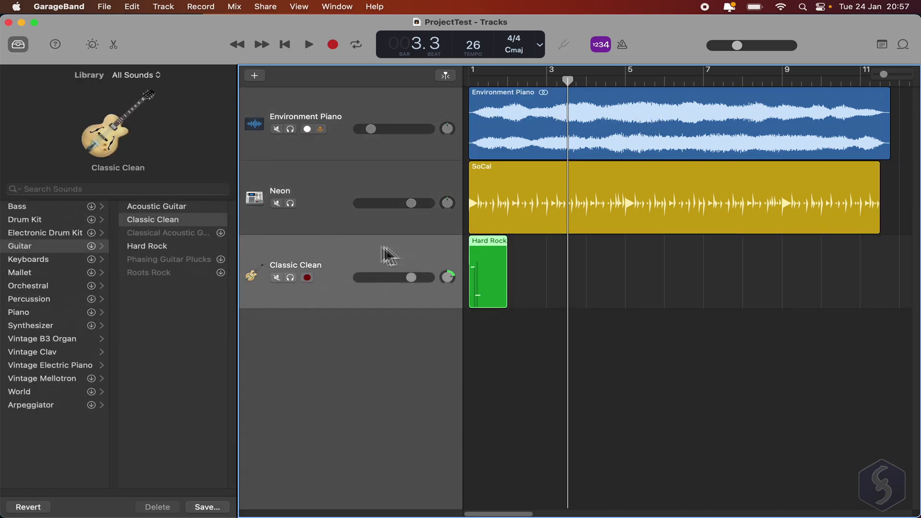
# - Copy the Hard Rock region, paste it on the Classic Clean track and nudge both copies into place
pyautogui.rightClick(486, 247)
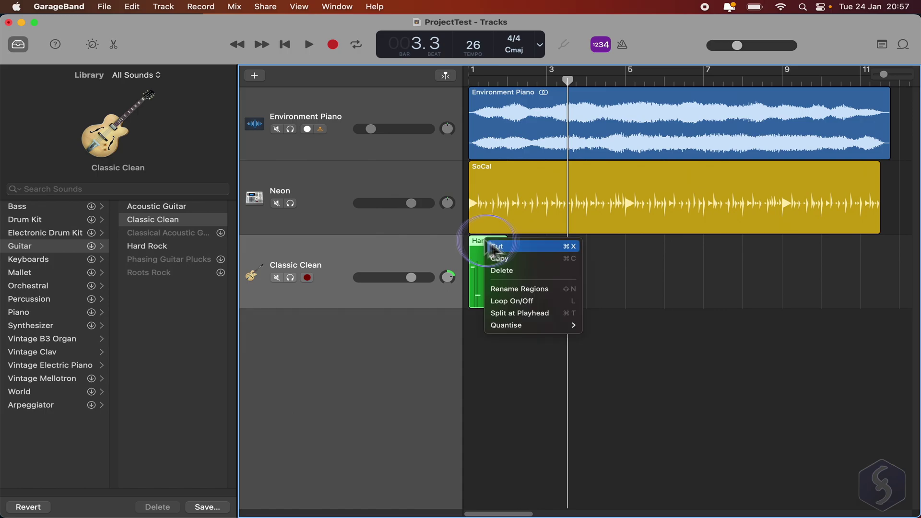
pyautogui.click(527, 259)
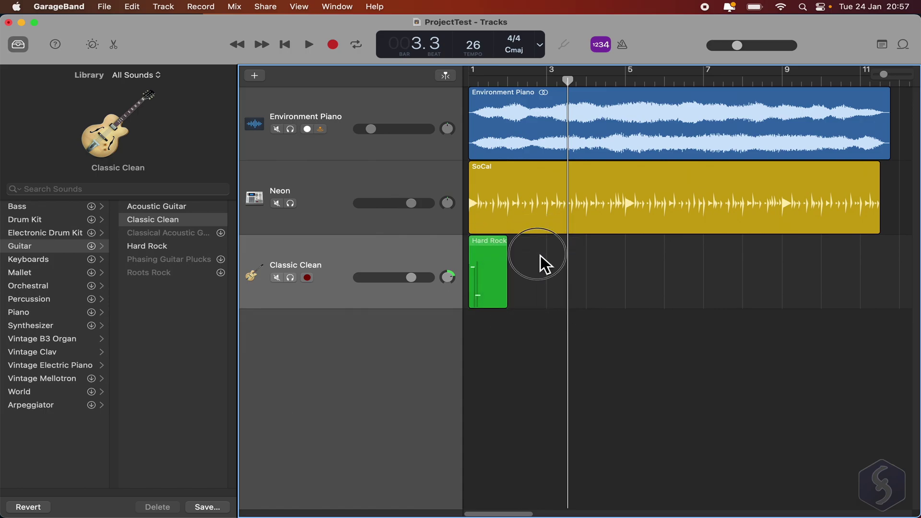
pyautogui.rightClick(574, 266)
pyautogui.click(586, 282)
pyautogui.moveTo(583, 252); pyautogui.dragTo(554, 253)
pyautogui.moveTo(495, 253); pyautogui.dragTo(513, 252)
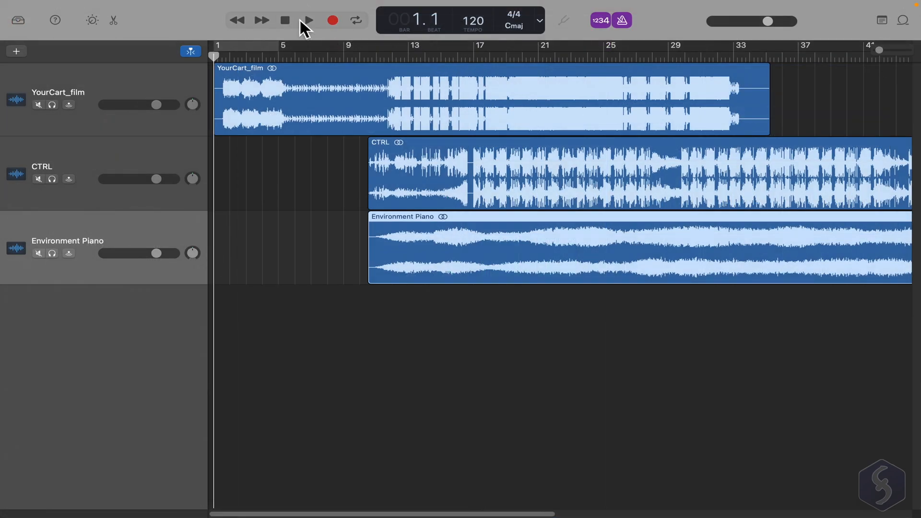
# - Play and stop the song, set the drummer softer and simpler, and trim the end of YourCart_film
pyautogui.click(310, 21)
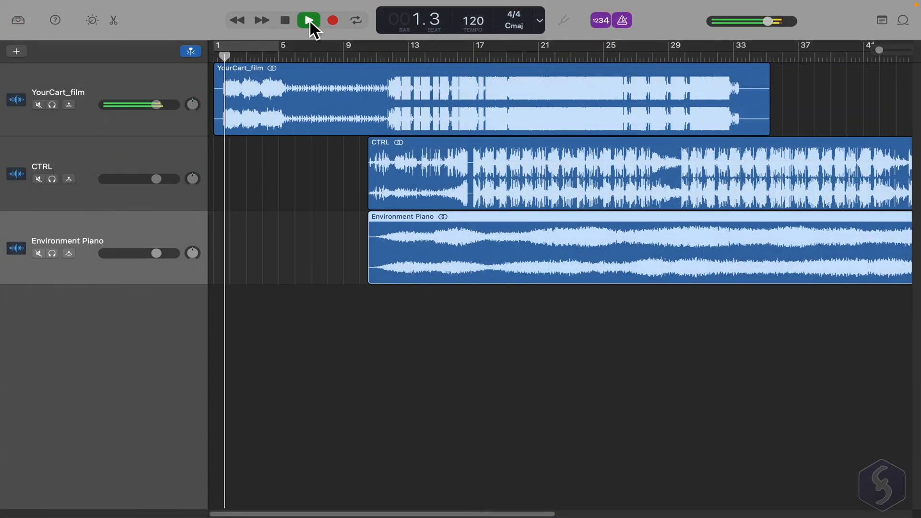
pyautogui.click(292, 22)
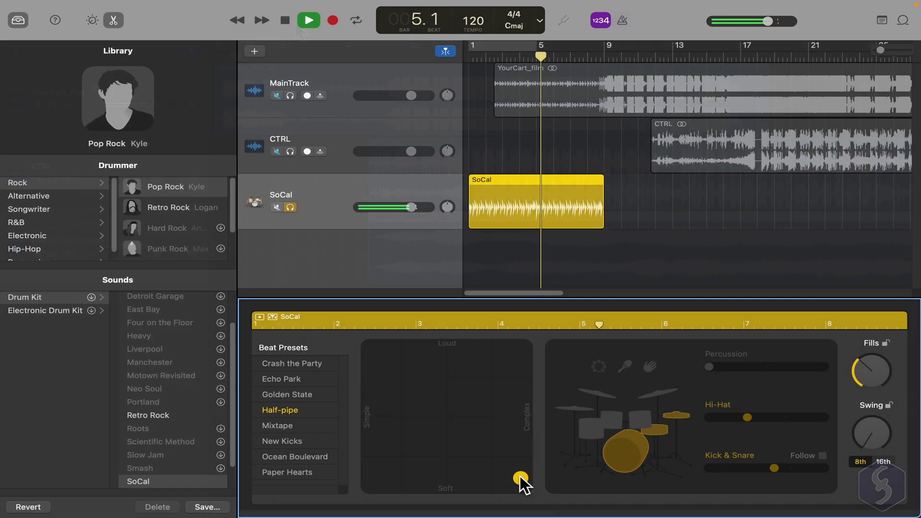
pyautogui.moveTo(520, 476); pyautogui.dragTo(375, 481)
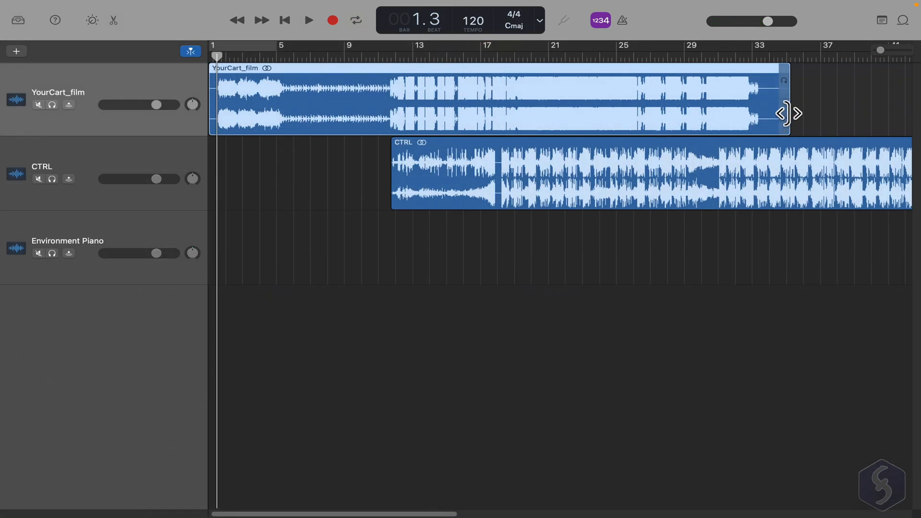
pyautogui.moveTo(784, 117); pyautogui.dragTo(786, 116)
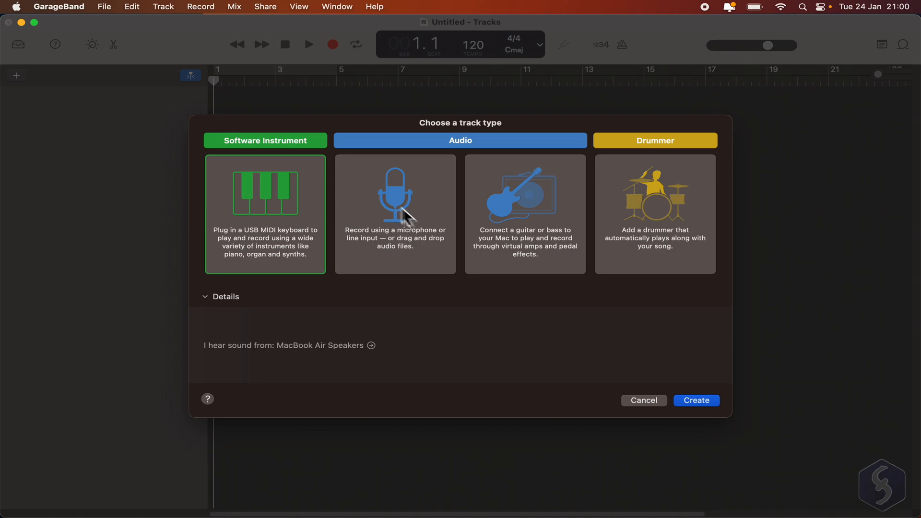
# - Create a microphone Audio track with No Input after comparing it with the guitar type
pyautogui.click(404, 219)
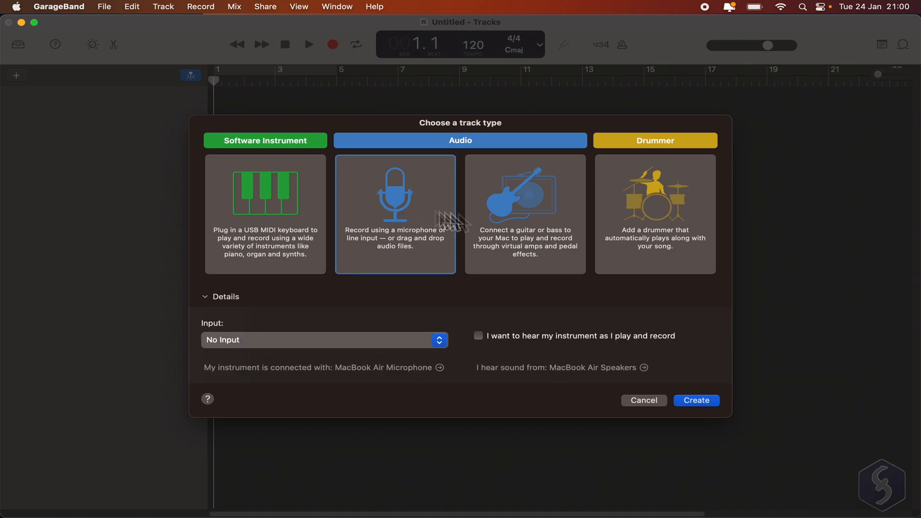
pyautogui.click(551, 228)
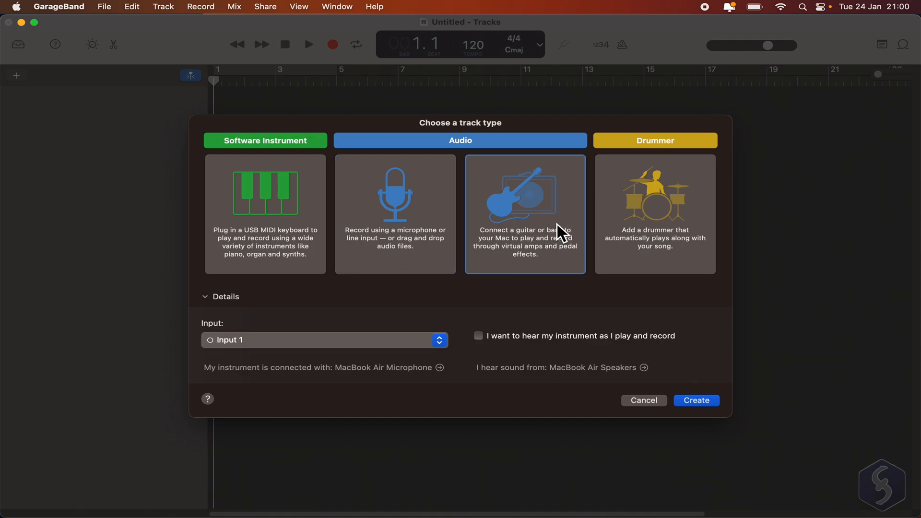
pyautogui.click(420, 219)
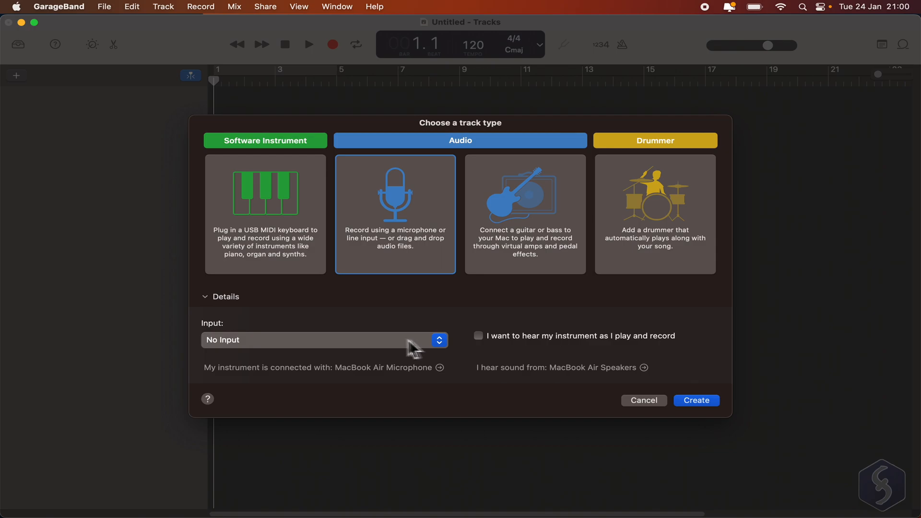
pyautogui.click(439, 340)
pyautogui.click(446, 344)
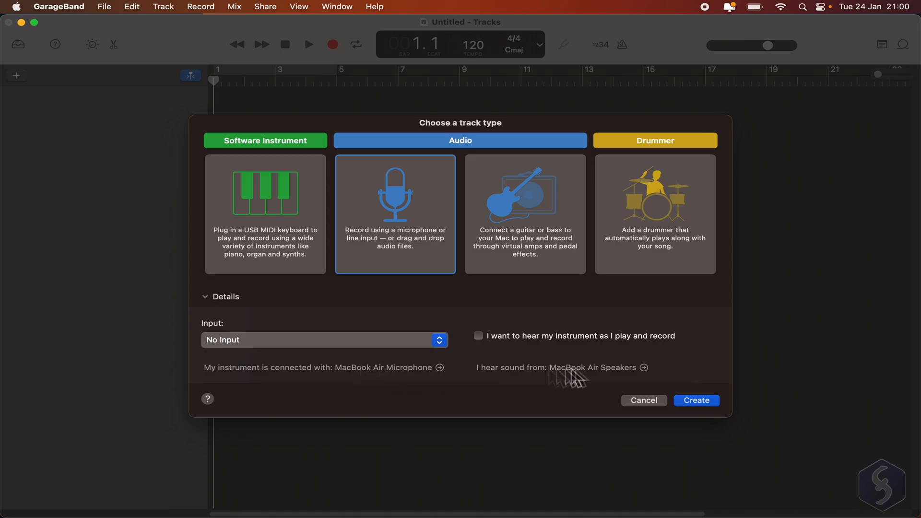
pyautogui.click(696, 401)
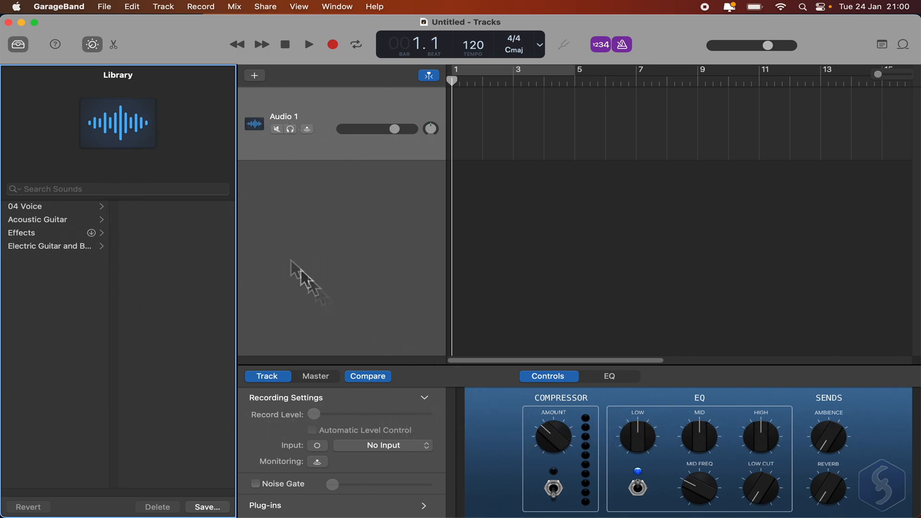
# - Toggle the Library and Smart Controls off and turn on Quick Help
pyautogui.click(93, 44)
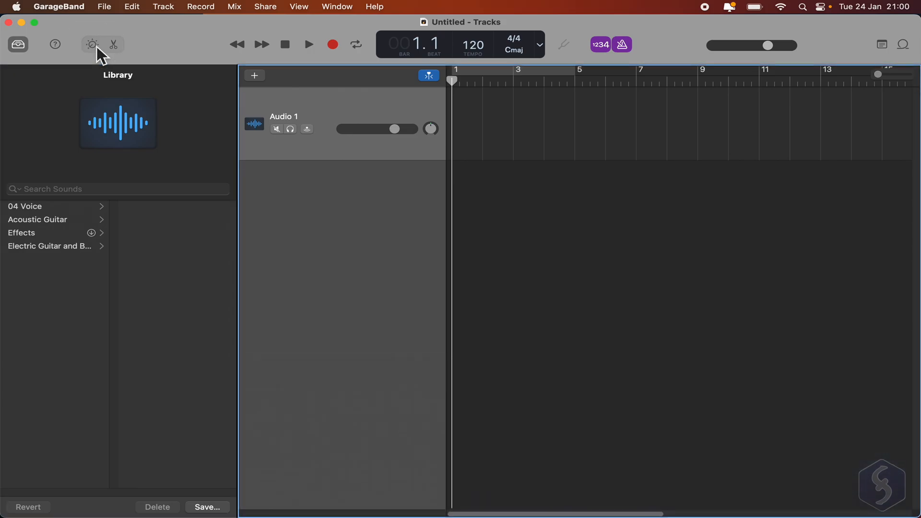
pyautogui.click(94, 44)
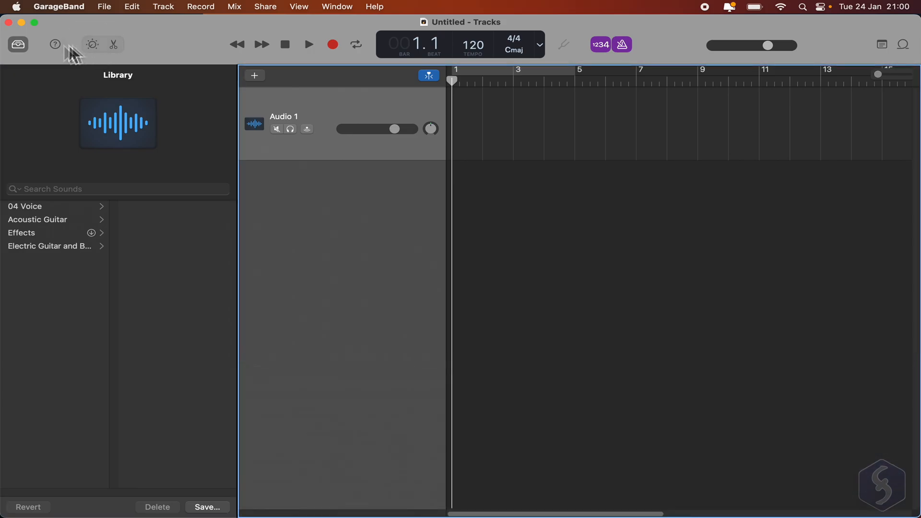
pyautogui.click(18, 44)
pyautogui.click(18, 45)
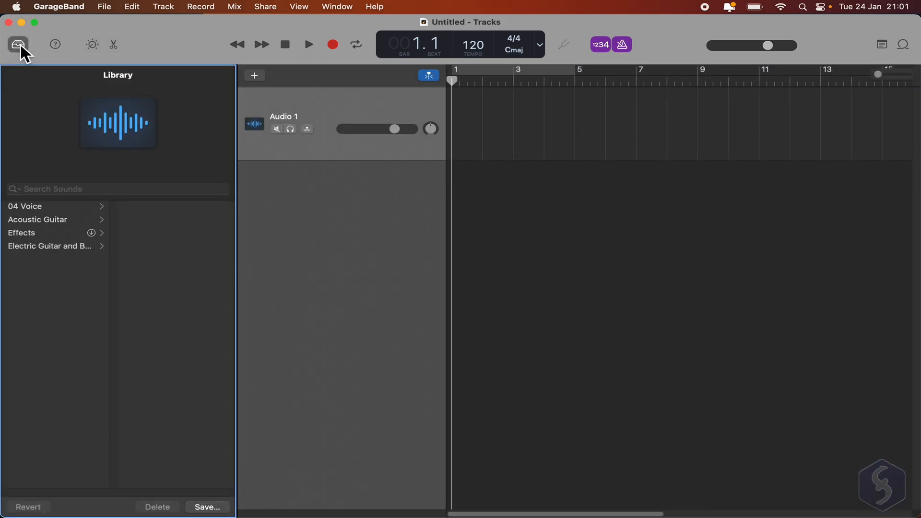
pyautogui.click(20, 46)
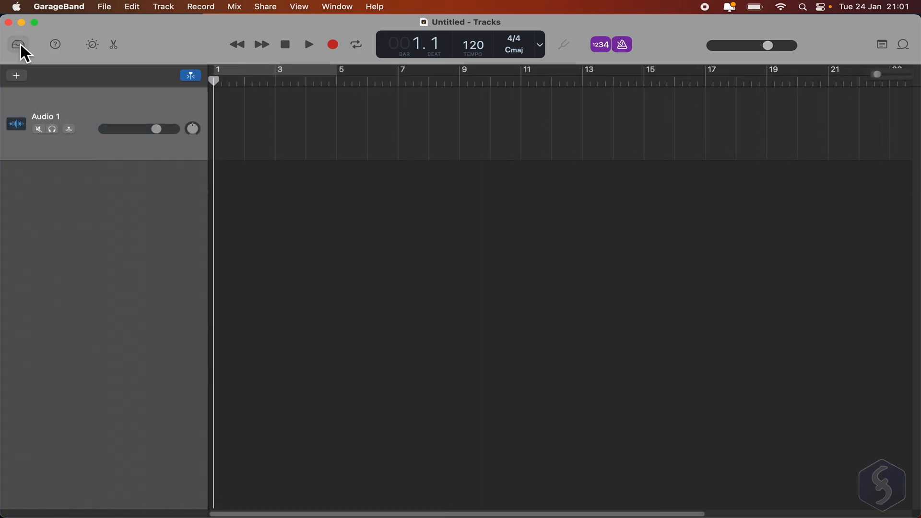
pyautogui.click(92, 46)
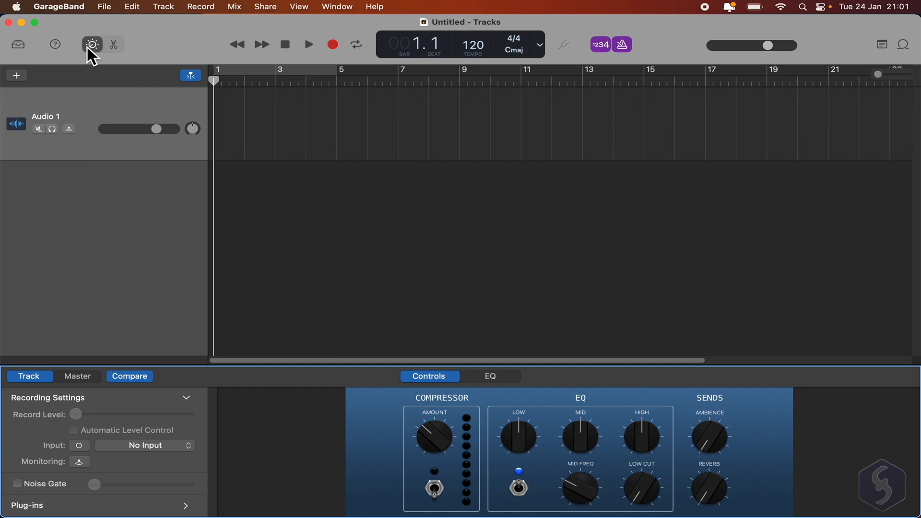
pyautogui.click(92, 46)
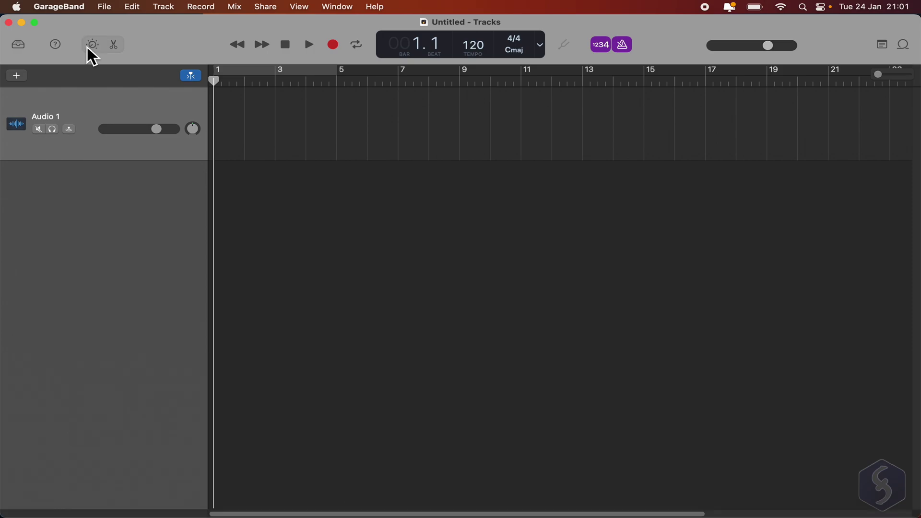
pyautogui.click(57, 45)
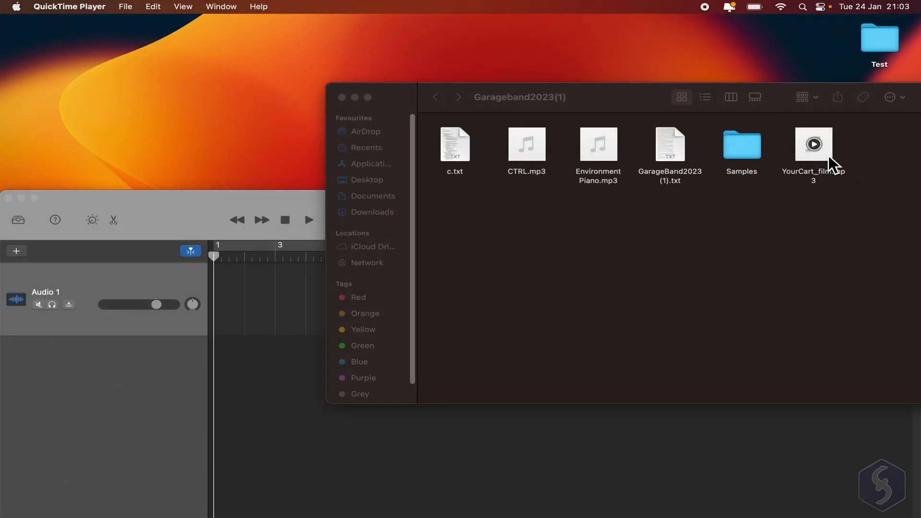
# - Drag YourCart_film.mp3 onto Audio 1 and CTRL.mp3 onto a track below, then adjust the timeline zoom
pyautogui.moveTo(822, 149)
pyautogui.mouseDown()
pyautogui.moveTo(209, 298)
pyautogui.moveTo(222, 303)
pyautogui.mouseUp()
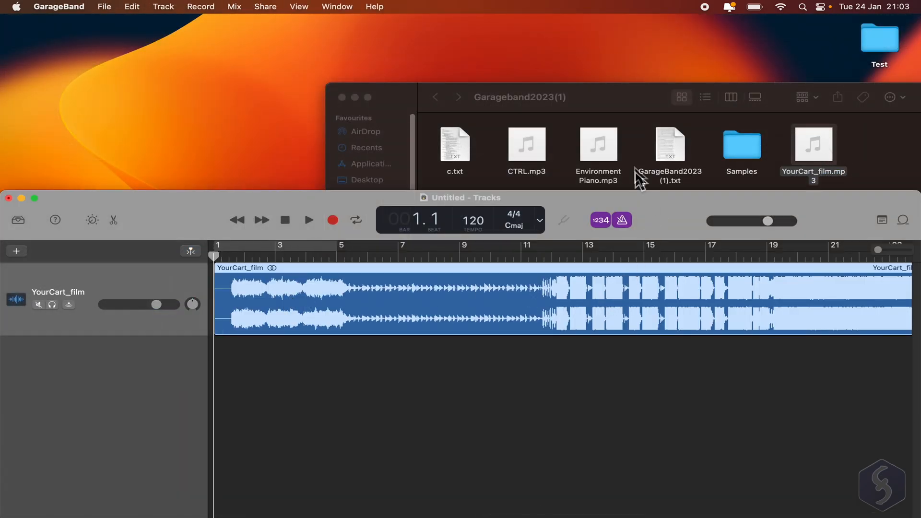
pyautogui.click(641, 114)
pyautogui.moveTo(527, 147); pyautogui.dragTo(293, 367)
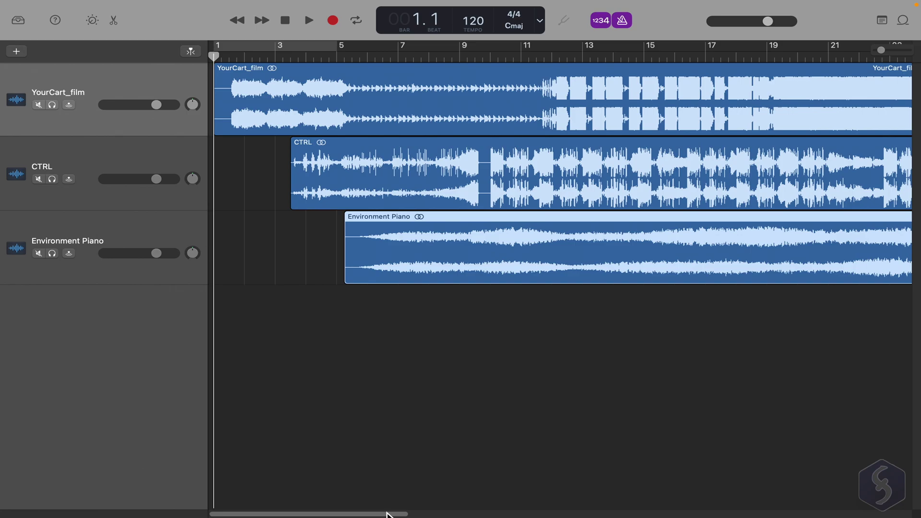
pyautogui.moveTo(387, 514)
pyautogui.mouseDown()
pyautogui.moveTo(636, 514)
pyautogui.moveTo(309, 514)
pyautogui.mouseUp()
pyautogui.moveTo(883, 52)
pyautogui.mouseDown()
pyautogui.moveTo(898, 53)
pyautogui.moveTo(880, 56)
pyautogui.mouseUp()
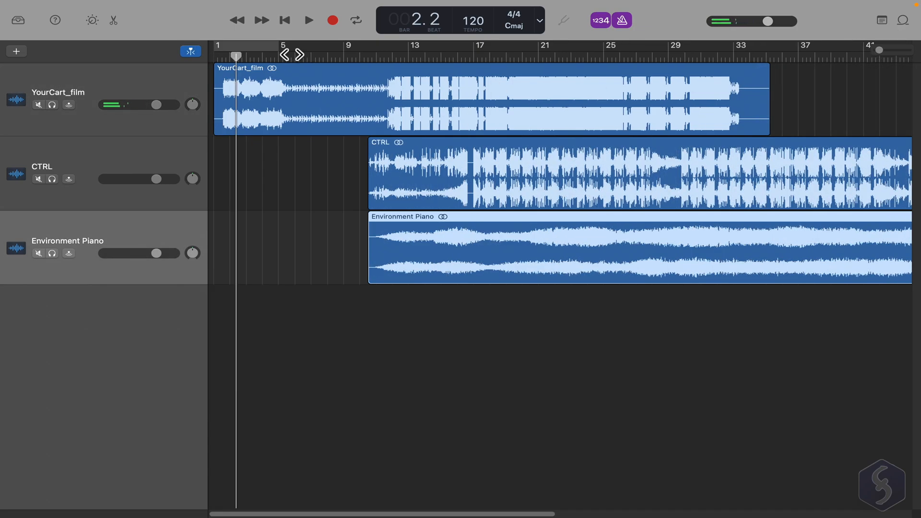
# - Audition the project from the start and from bar 5 with short play and stop passes
pyautogui.click(310, 20)
pyautogui.click(293, 51)
pyautogui.click(310, 21)
pyautogui.click(311, 20)
pyautogui.click(309, 20)
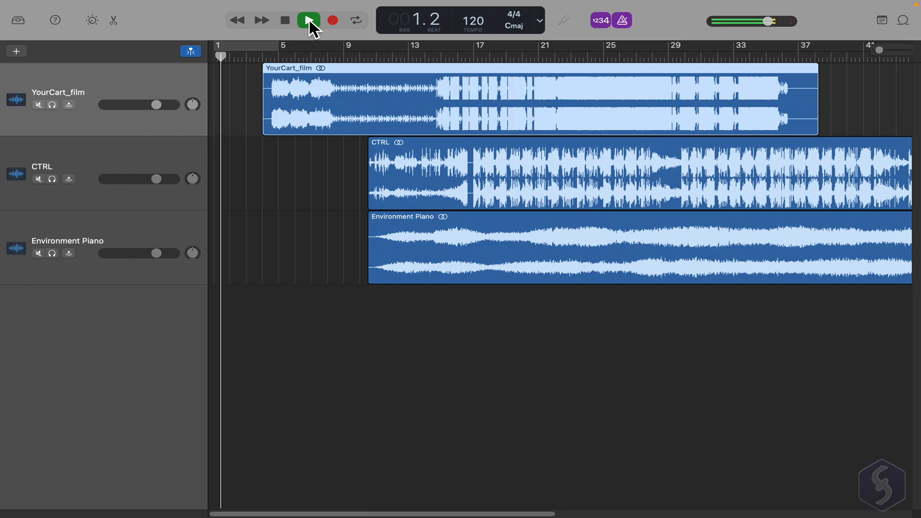
pyautogui.click(309, 20)
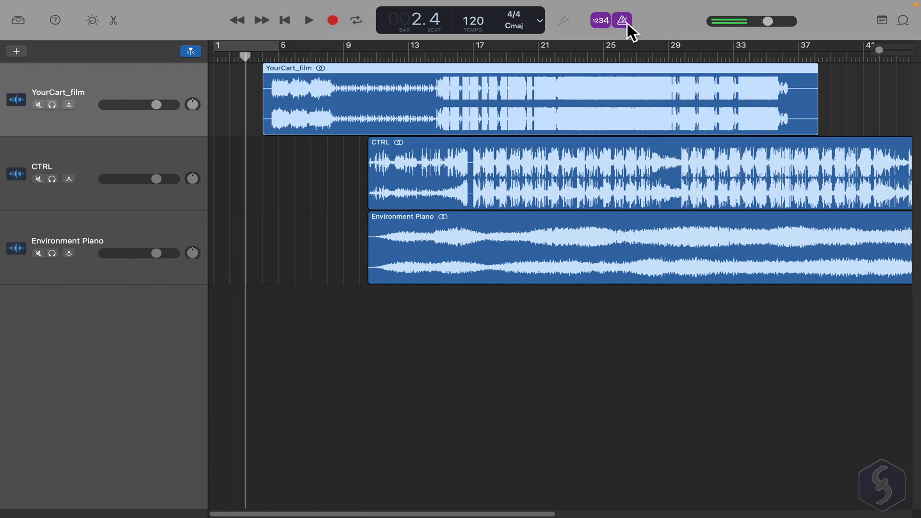
# - Turn off the metronome, move YourCart_film to bar 1 and lower the master volume to about -7.4 dB
pyautogui.click(624, 21)
pyautogui.press('Return')
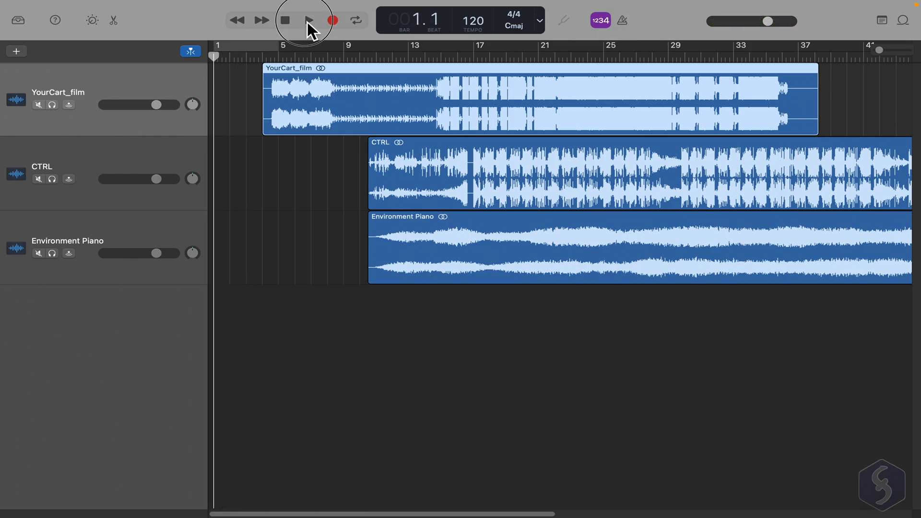
pyautogui.click(309, 20)
pyautogui.moveTo(268, 117); pyautogui.dragTo(221, 115)
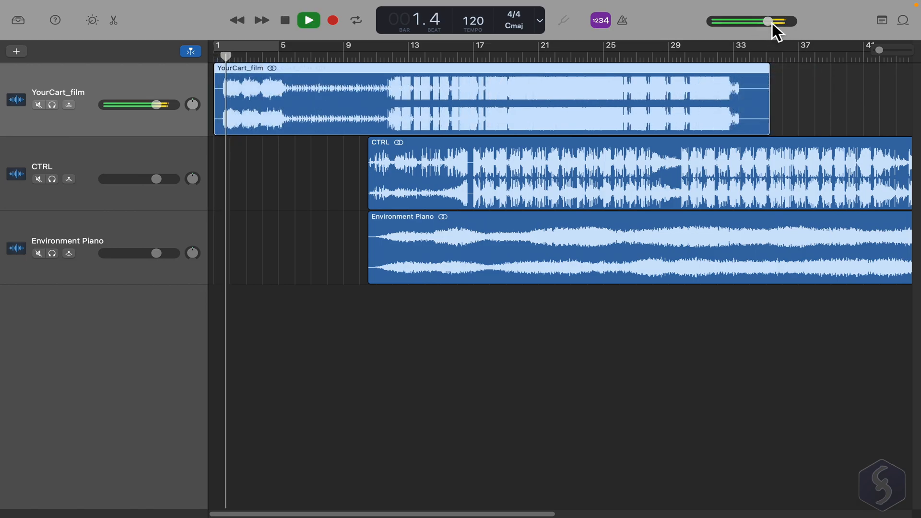
pyautogui.moveTo(769, 23)
pyautogui.mouseDown()
pyautogui.moveTo(671, 24)
pyautogui.moveTo(705, 24)
pyautogui.mouseUp()
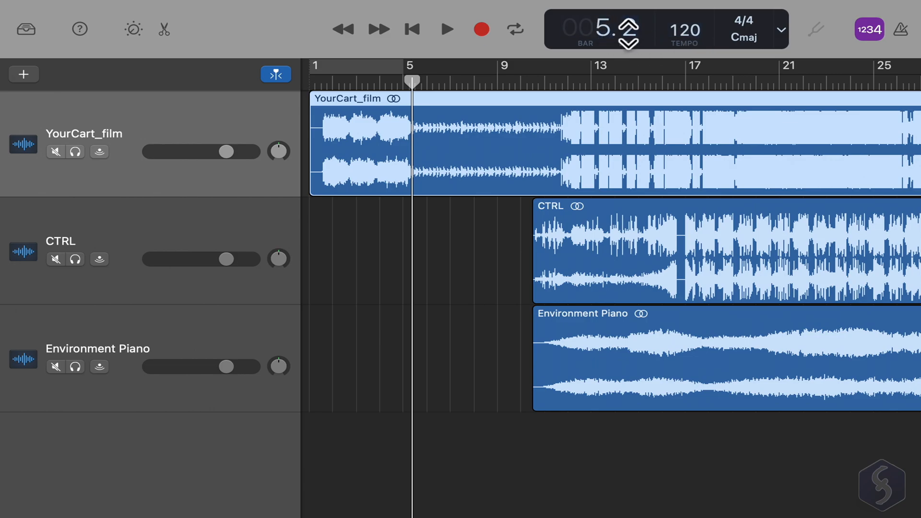
# - Move the playhead along the ruler and switch the counter display to elapsed Time
pyautogui.click(480, 81)
pyautogui.click(600, 81)
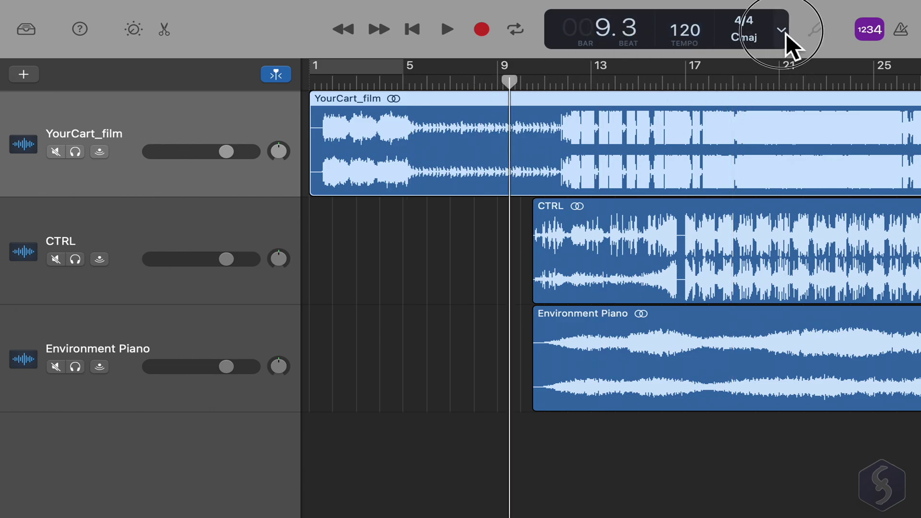
pyautogui.click(783, 33)
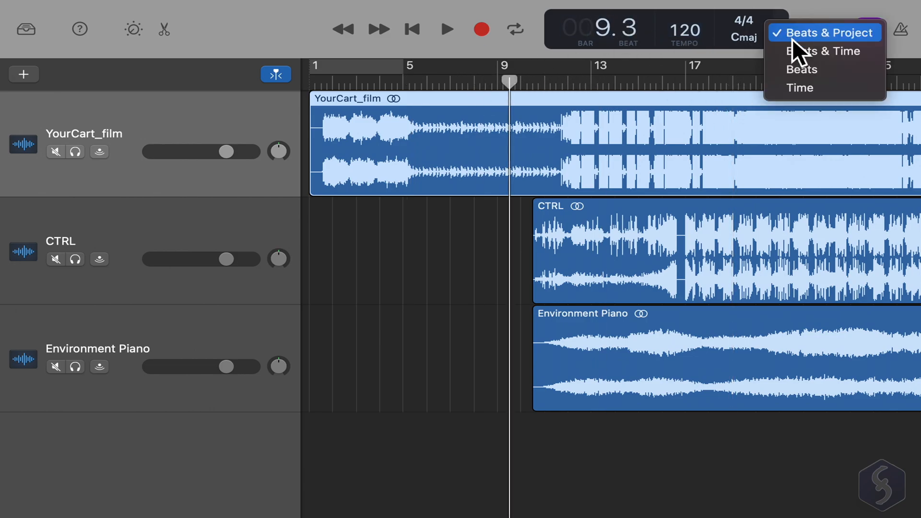
pyautogui.click(817, 86)
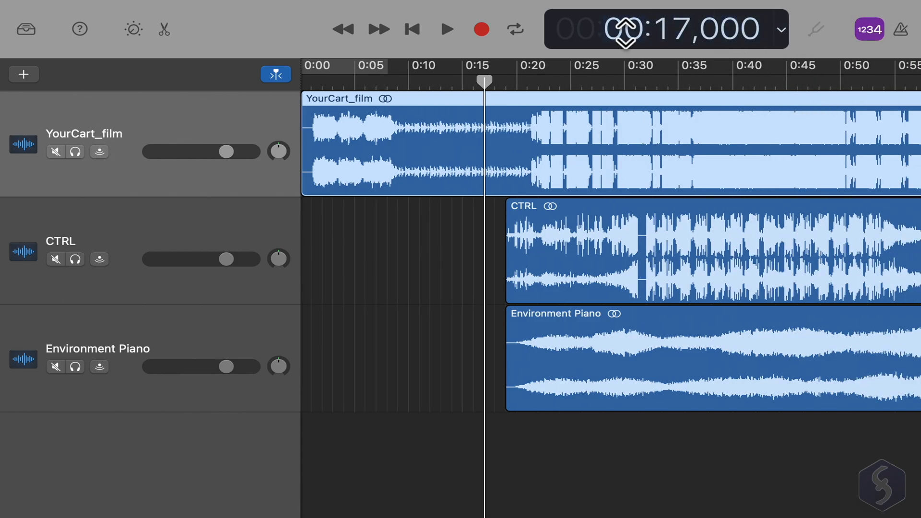
# - Drag the playhead to around 45 seconds and set the counter back to Beats & Project
pyautogui.moveTo(694, 81); pyautogui.dragTo(799, 81)
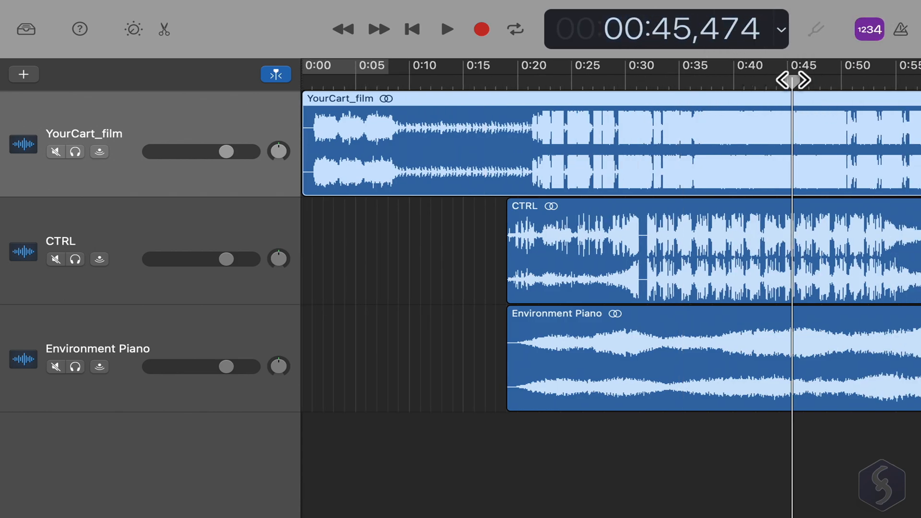
pyautogui.click(782, 31)
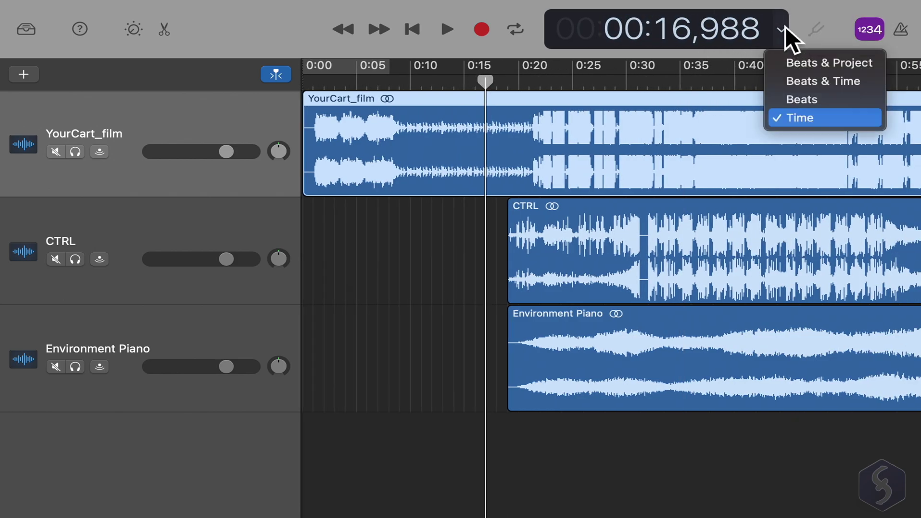
pyautogui.click(835, 63)
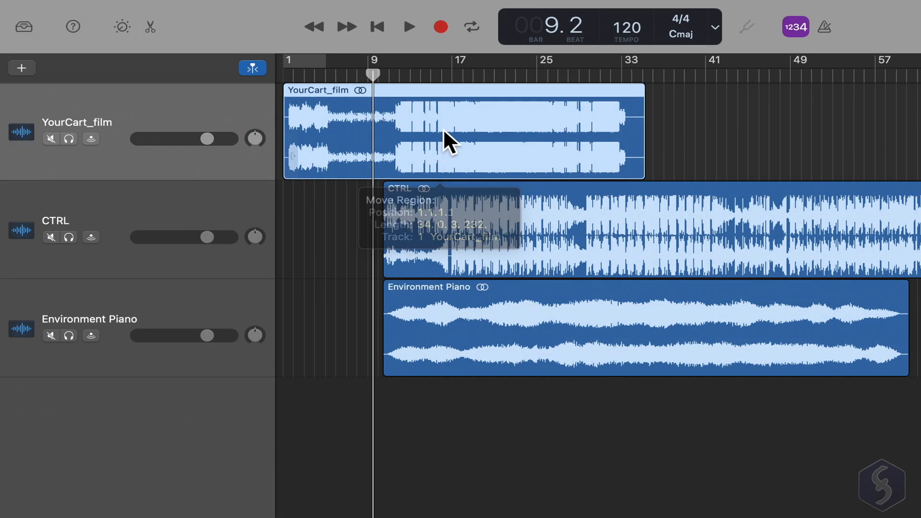
# - Move the CTRL region later in the song and shift YourCart_film along the timeline
pyautogui.click(529, 208)
pyautogui.click(639, 340)
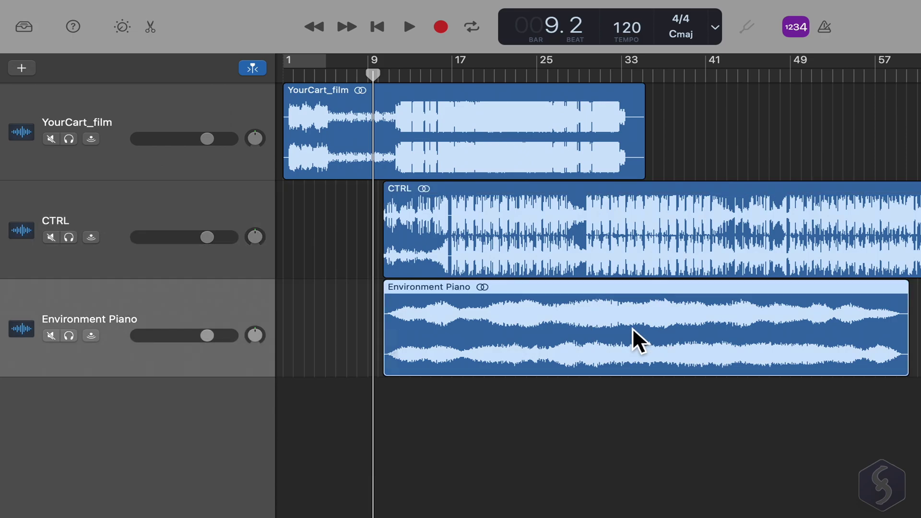
pyautogui.click(508, 165)
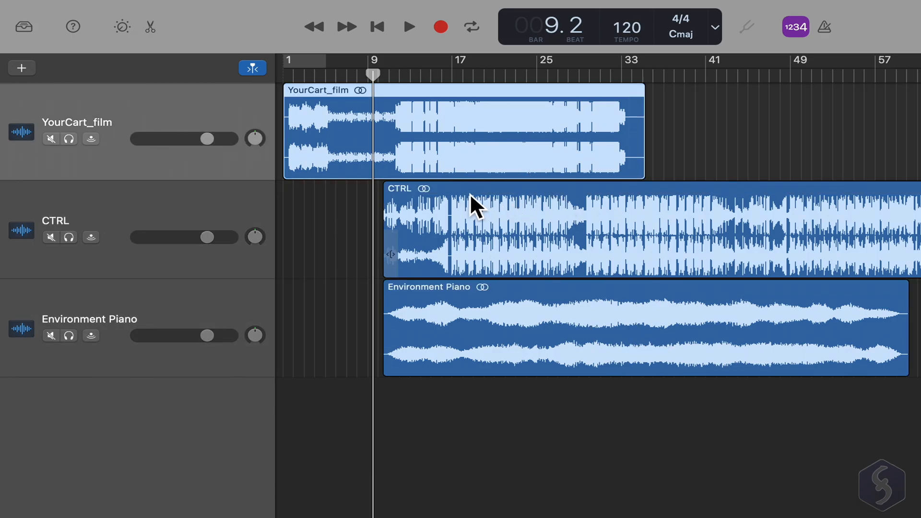
pyautogui.moveTo(511, 207)
pyautogui.mouseDown()
pyautogui.moveTo(802, 230)
pyautogui.moveTo(766, 148)
pyautogui.mouseUp()
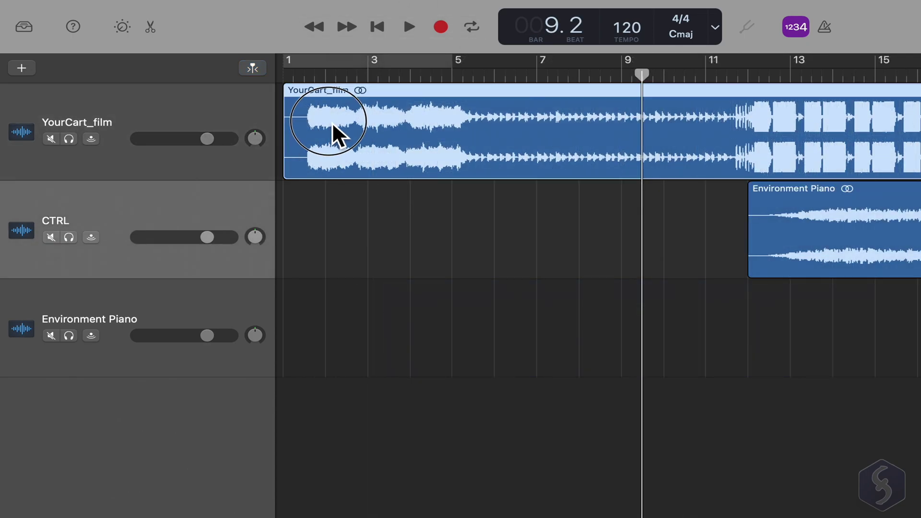
pyautogui.moveTo(338, 134)
pyautogui.mouseDown()
pyautogui.moveTo(435, 128)
pyautogui.moveTo(383, 126)
pyautogui.moveTo(558, 139)
pyautogui.moveTo(493, 133)
pyautogui.mouseUp()
# - Move the Environment Piano region onto the CTRL track, copy it, delete it, then undo
pyautogui.moveTo(827, 227); pyautogui.dragTo(504, 229)
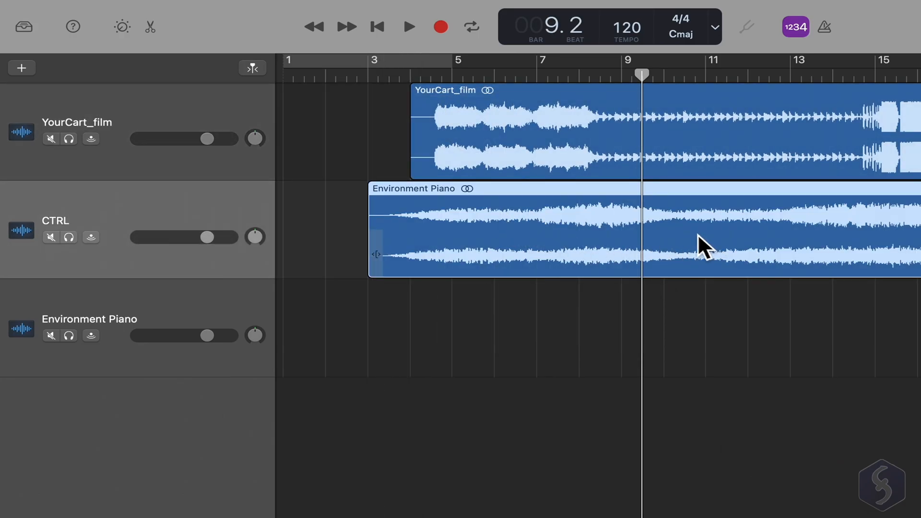
pyautogui.rightClick(677, 230)
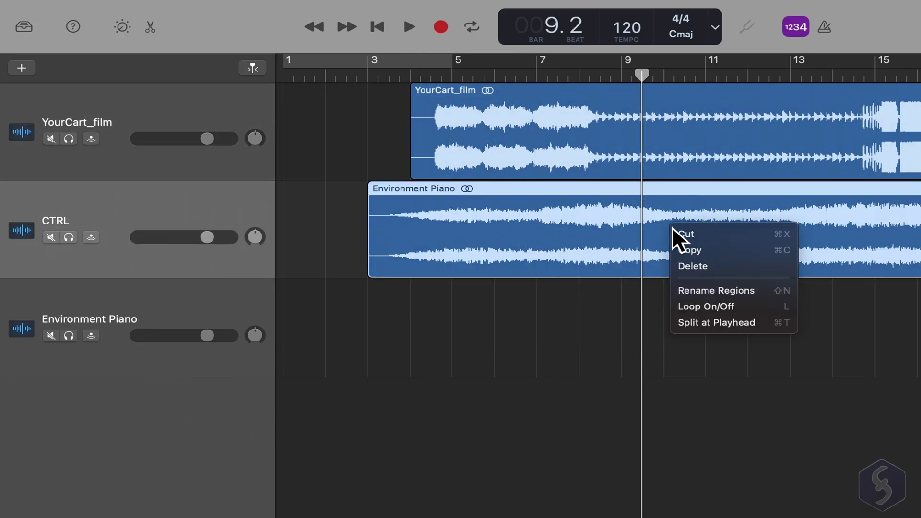
pyautogui.click(718, 252)
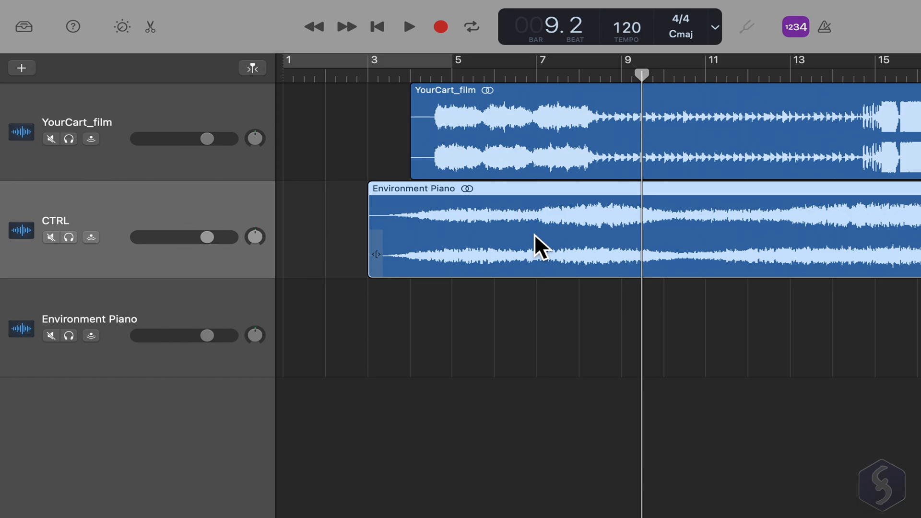
pyautogui.press('BackSpace')
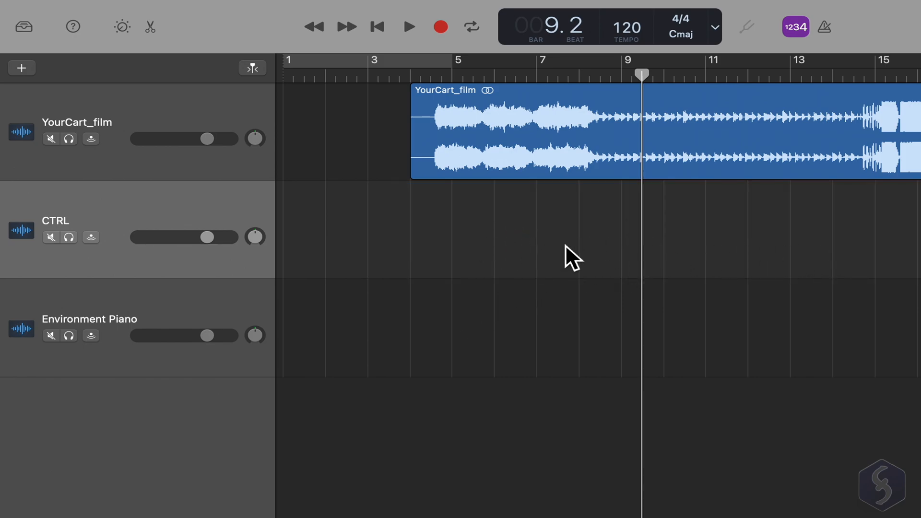
pyautogui.press('super+z')
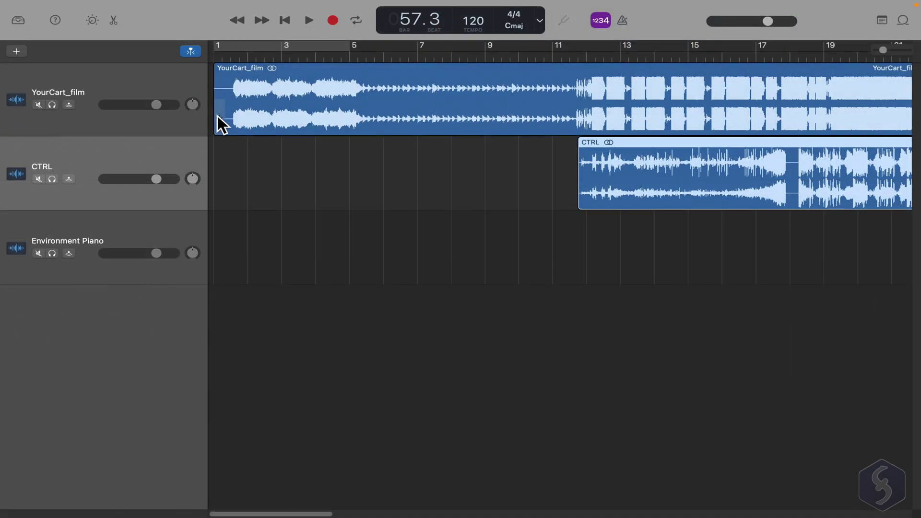
# - Trim the YourCart_film region so it starts at bar 5 and audition it
pyautogui.click(230, 115)
pyautogui.moveTo(221, 117); pyautogui.dragTo(373, 124)
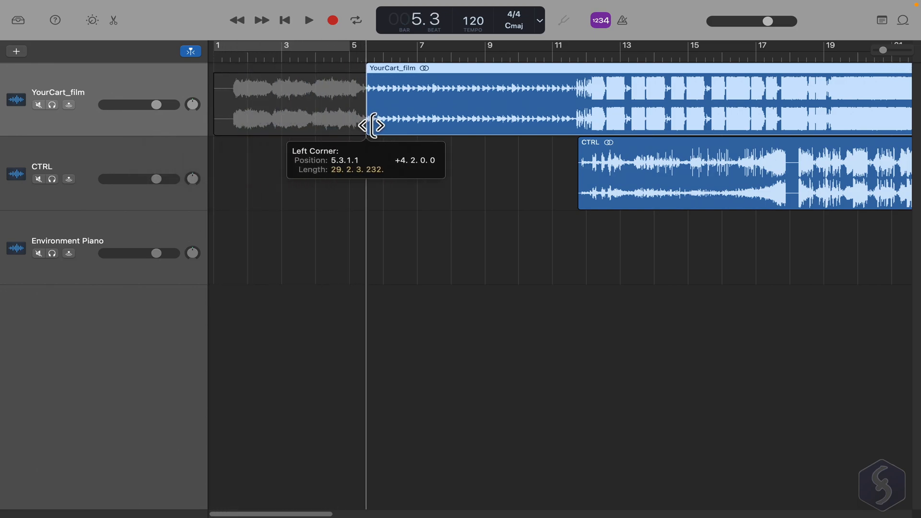
pyautogui.press('space')
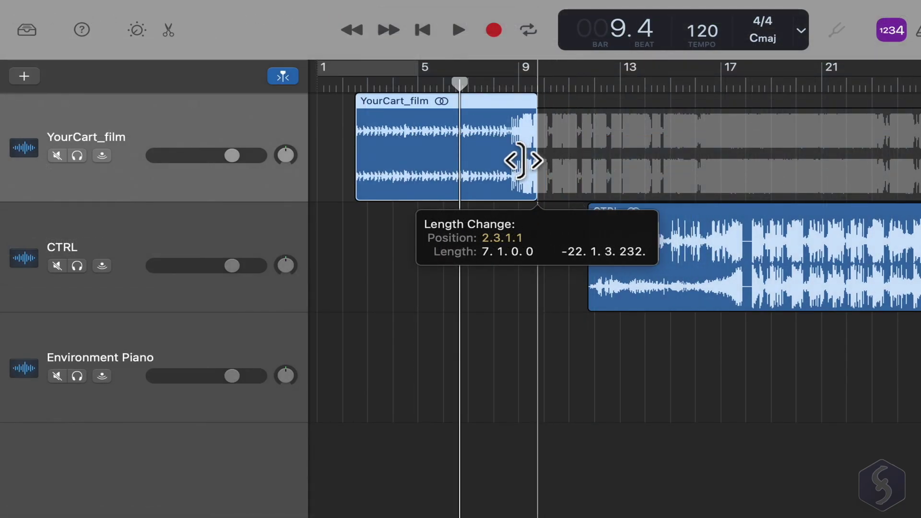
# - Shorten the region's end, then loop it out past bar 21 and play it back
pyautogui.moveTo(524, 160); pyautogui.dragTo(495, 164)
pyautogui.moveTo(503, 121); pyautogui.dragTo(899, 137)
pyautogui.press('space')
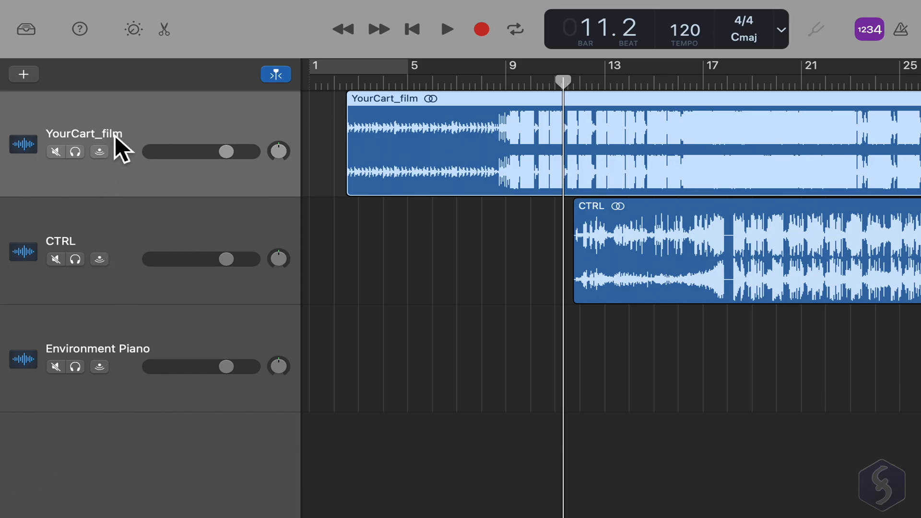
# - Rename the YourCart_film track to MainTrack
pyautogui.rightClick(115, 147)
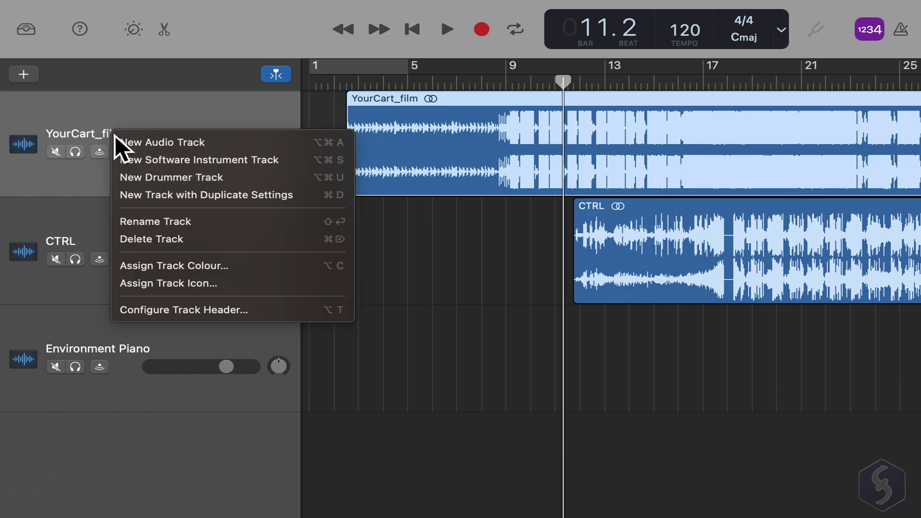
pyautogui.click(154, 220)
pyautogui.write('MainTra')
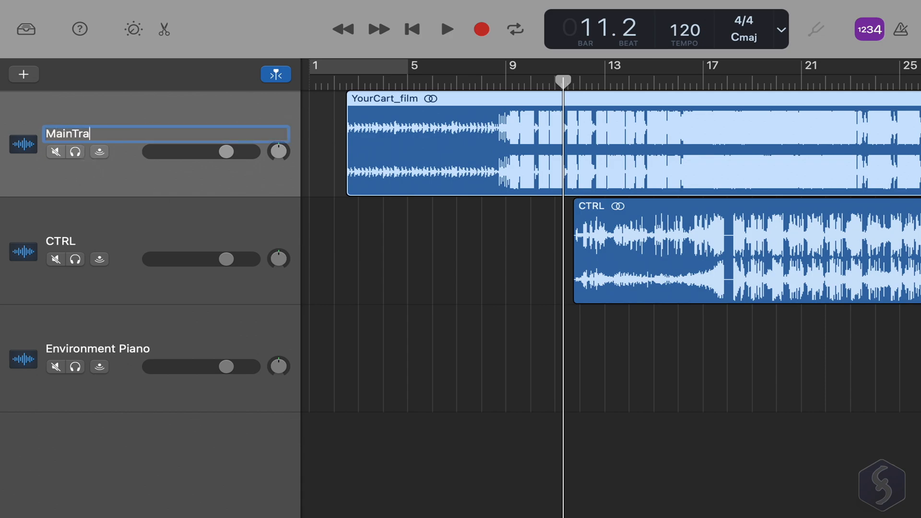
pyautogui.write('ck')
pyautogui.press('Return')
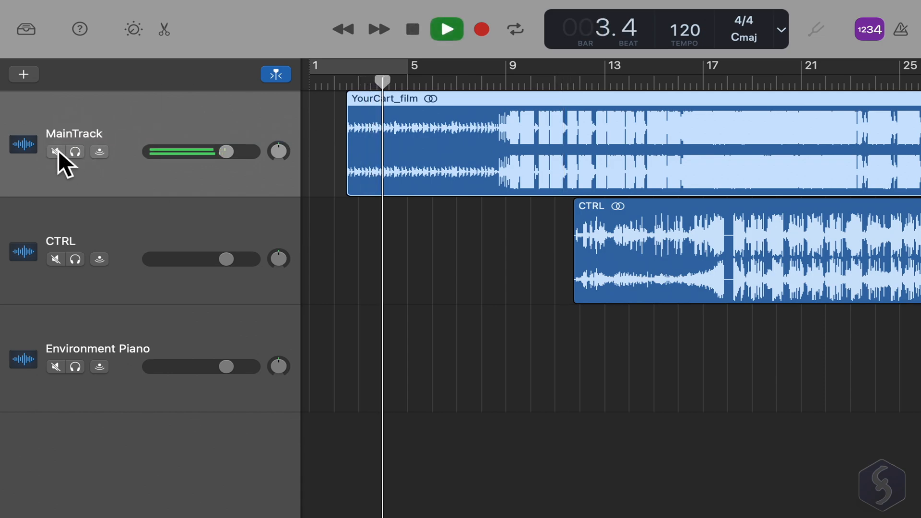
# - Test Mute on MainTrack and Solo on CTRL, then lower MainTrack's volume to about -22 dB
pyautogui.click(56, 152)
pyautogui.click(56, 152)
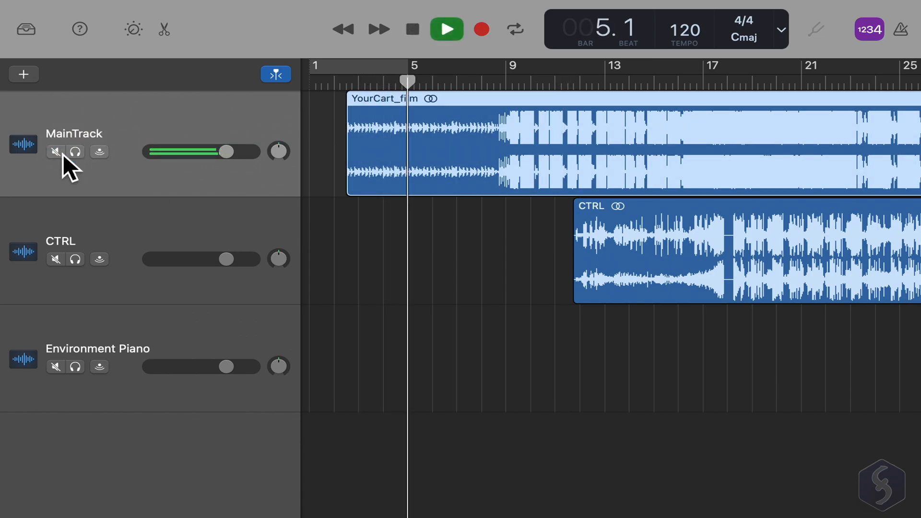
pyautogui.press('space')
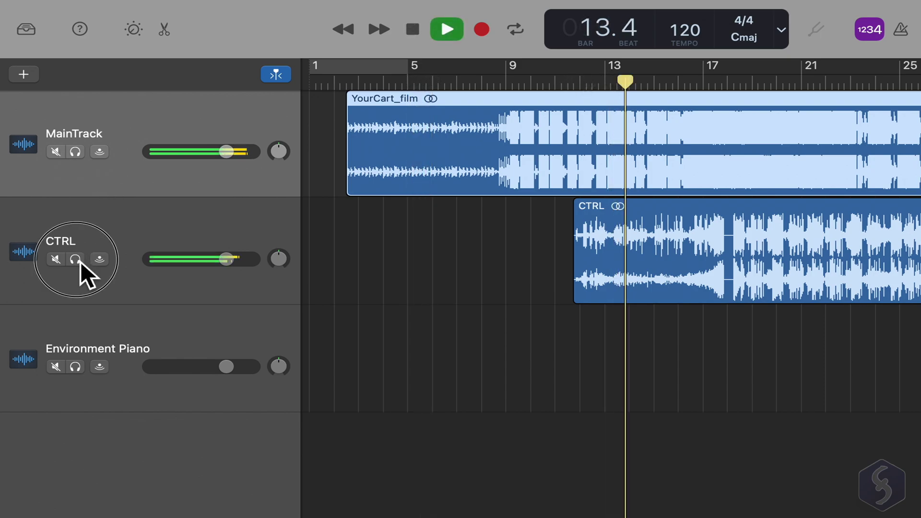
pyautogui.click(74, 259)
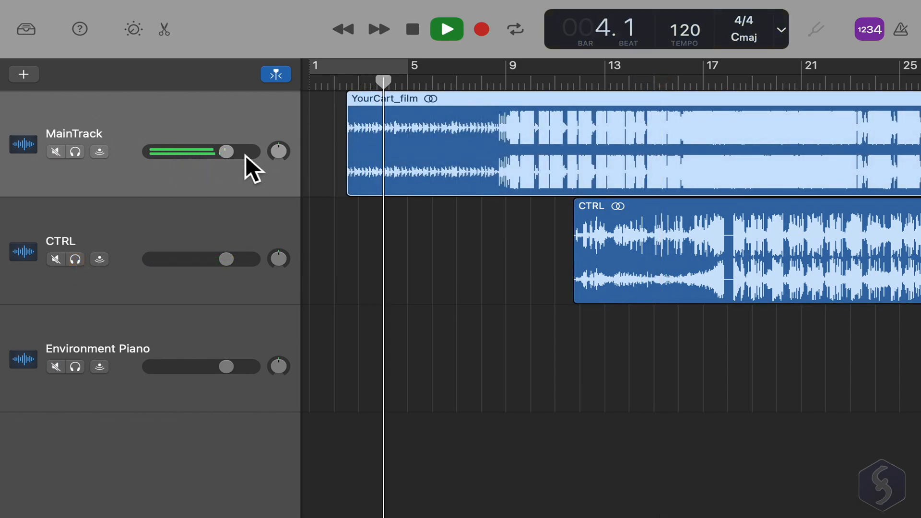
pyautogui.moveTo(225, 152)
pyautogui.mouseDown()
pyautogui.moveTo(170, 152)
pyautogui.moveTo(225, 152)
pyautogui.moveTo(278, 167)
pyautogui.moveTo(277, 144)
pyautogui.moveTo(278, 153)
pyautogui.mouseUp()
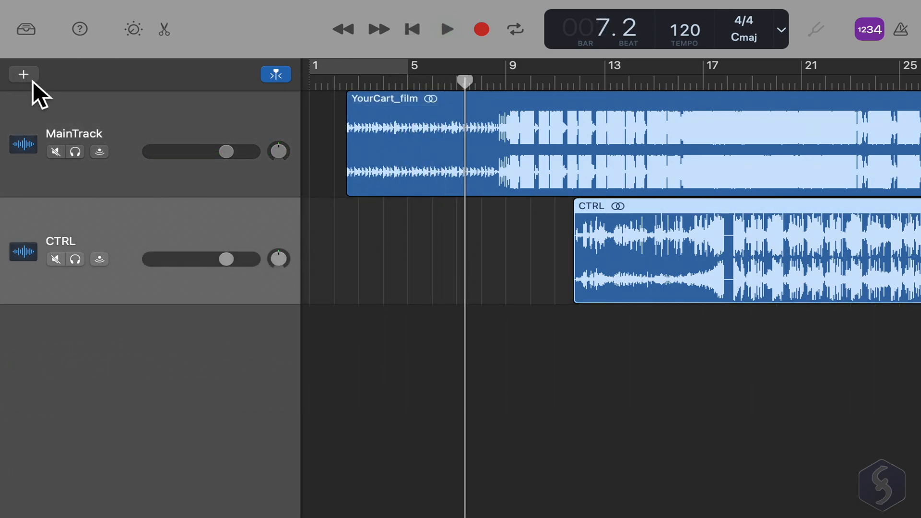
# - Create a new audio track, Audio 3, using Input 1 as its source
pyautogui.click(23, 75)
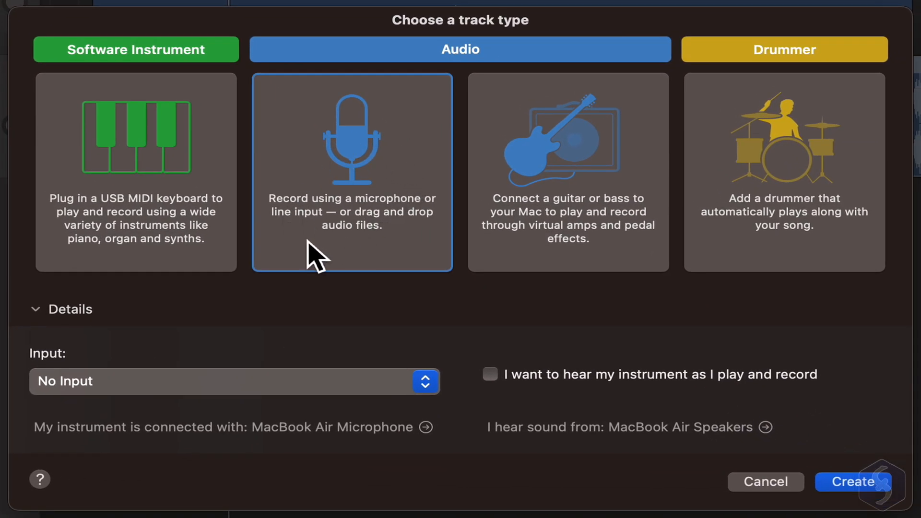
pyautogui.click(426, 382)
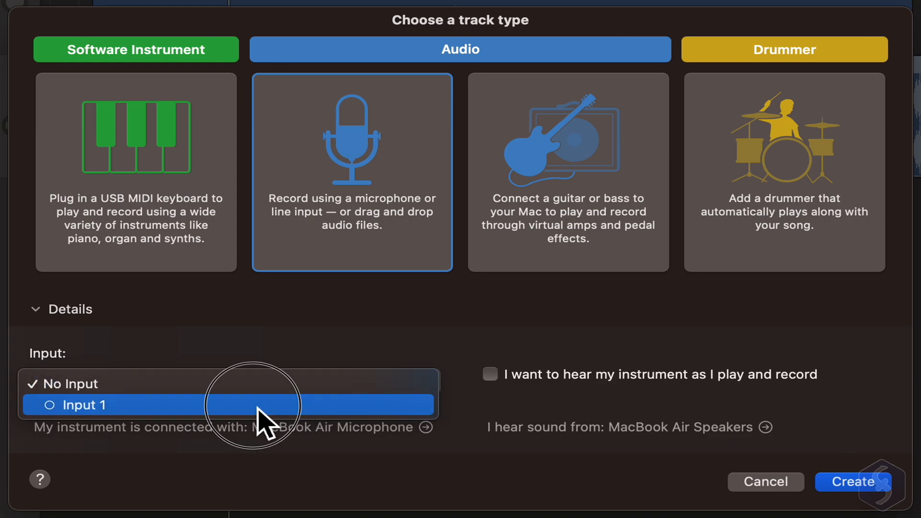
pyautogui.click(259, 405)
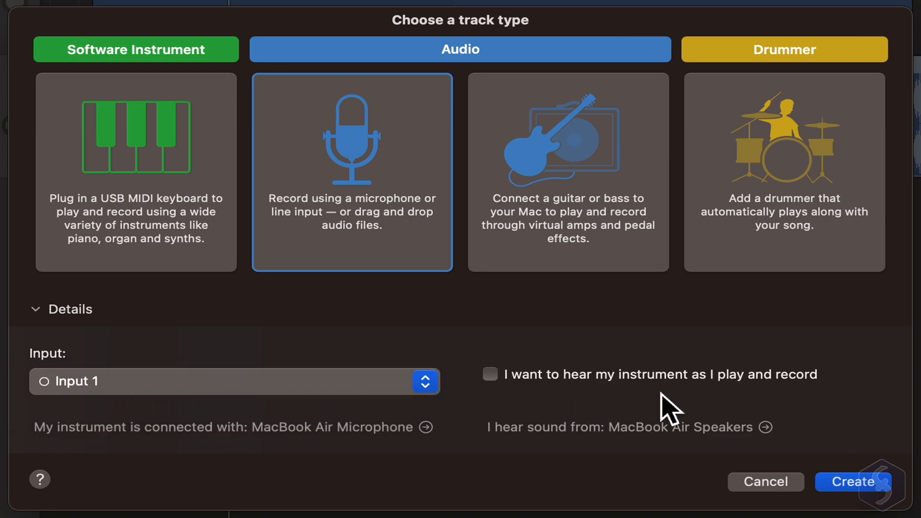
pyautogui.click(853, 481)
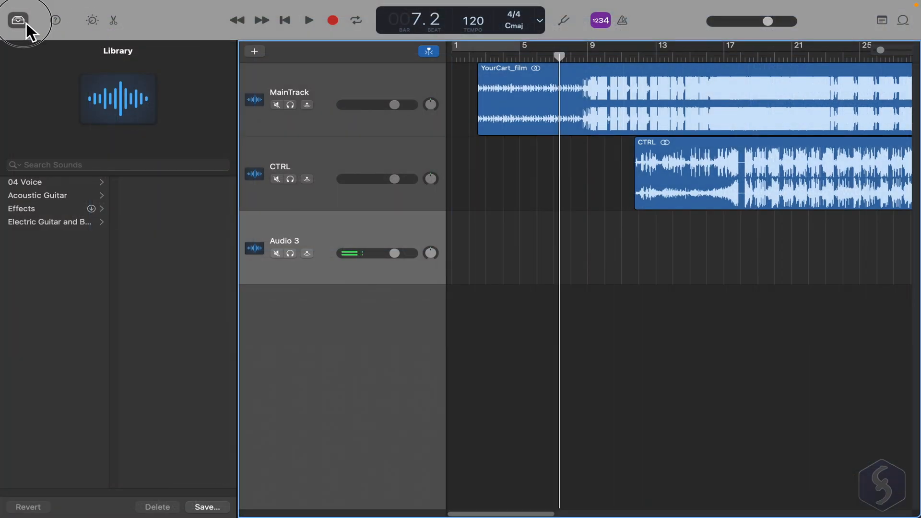
# - Hide the library and rename the Audio 3 track to Microphone
pyautogui.click(18, 20)
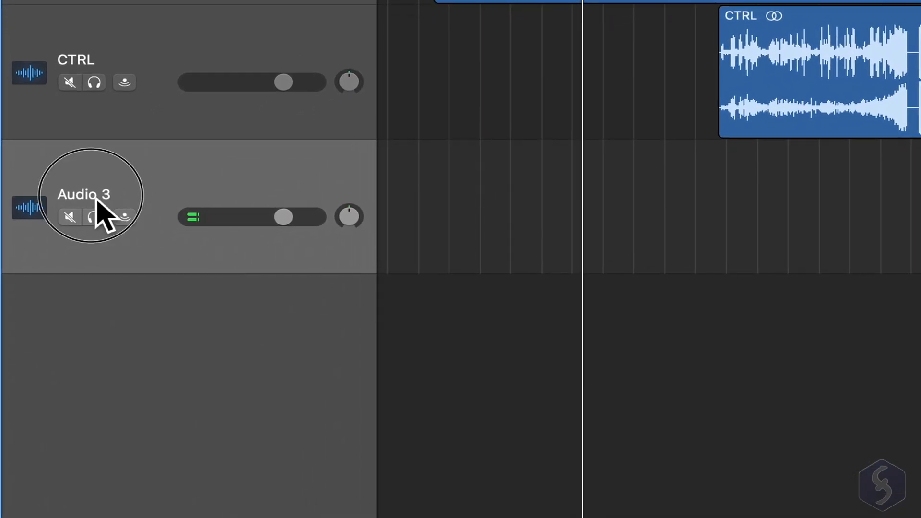
pyautogui.doubleClick(98, 201)
pyautogui.write('M')
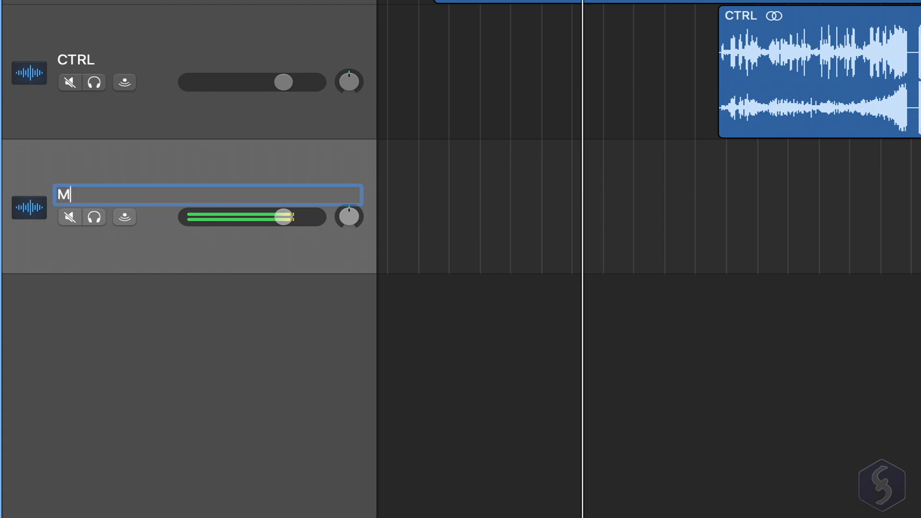
pyautogui.write('ne')
pyautogui.press('Return')
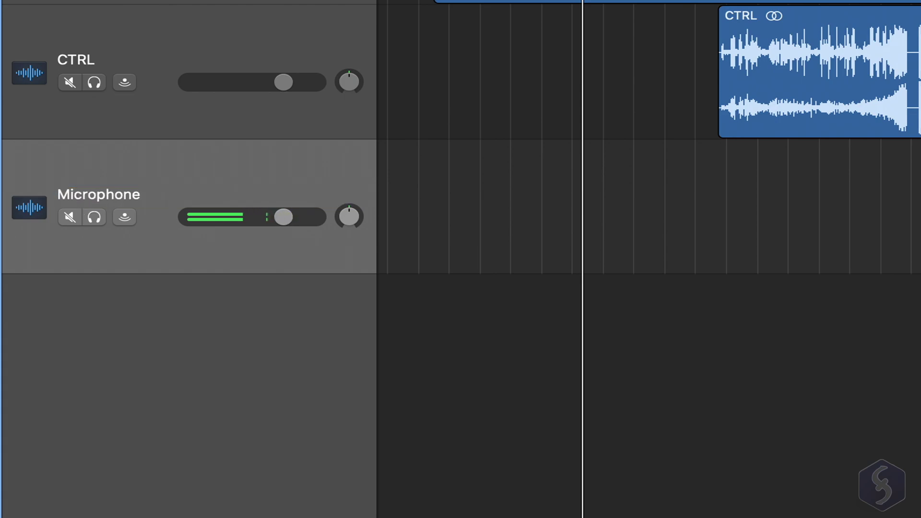
# - Add a Record Enable control to every track header, then disarm the Microphone track
pyautogui.rightClick(337, 172)
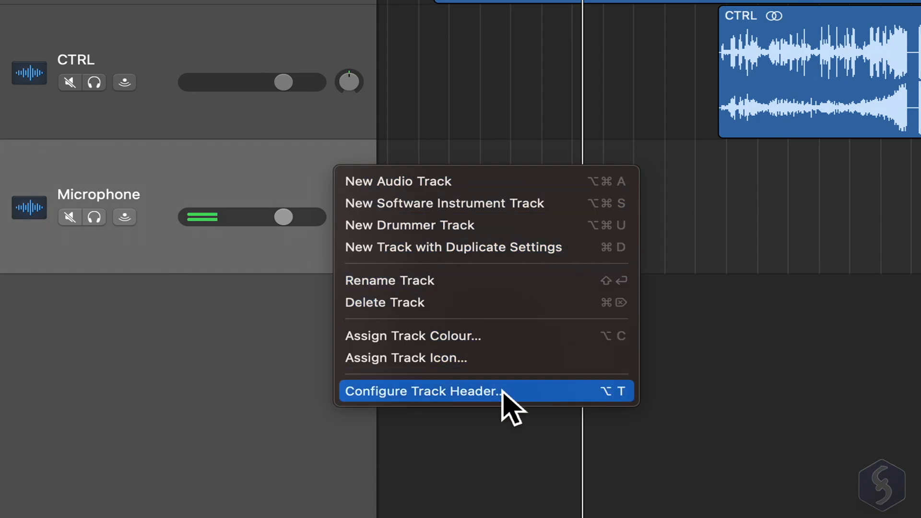
pyautogui.click(541, 400)
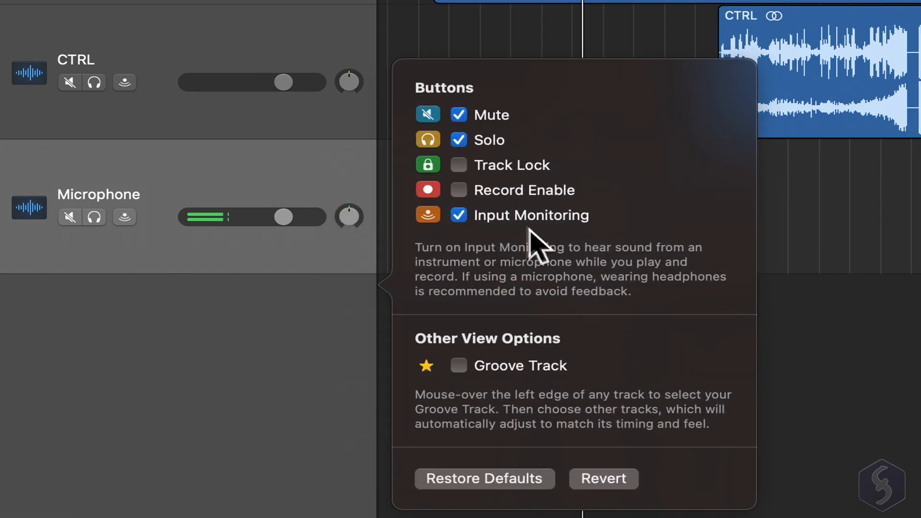
pyautogui.click(459, 190)
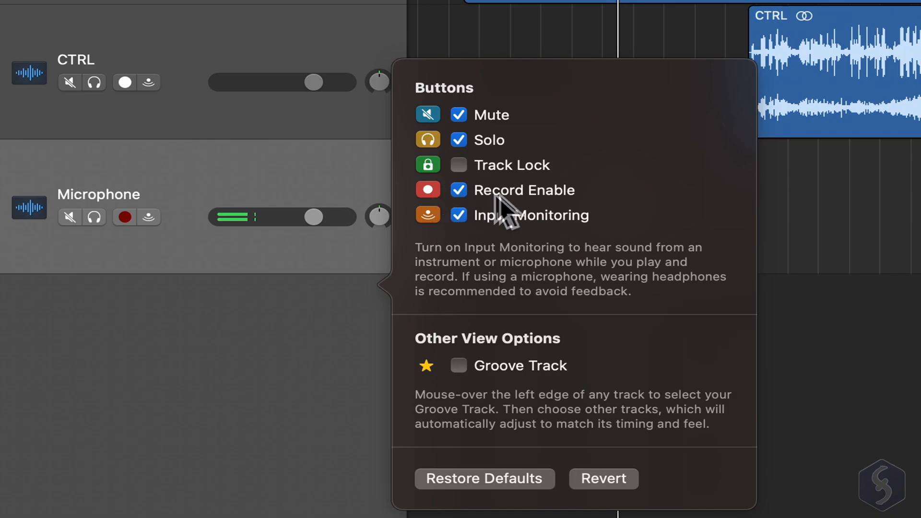
pyautogui.click(328, 464)
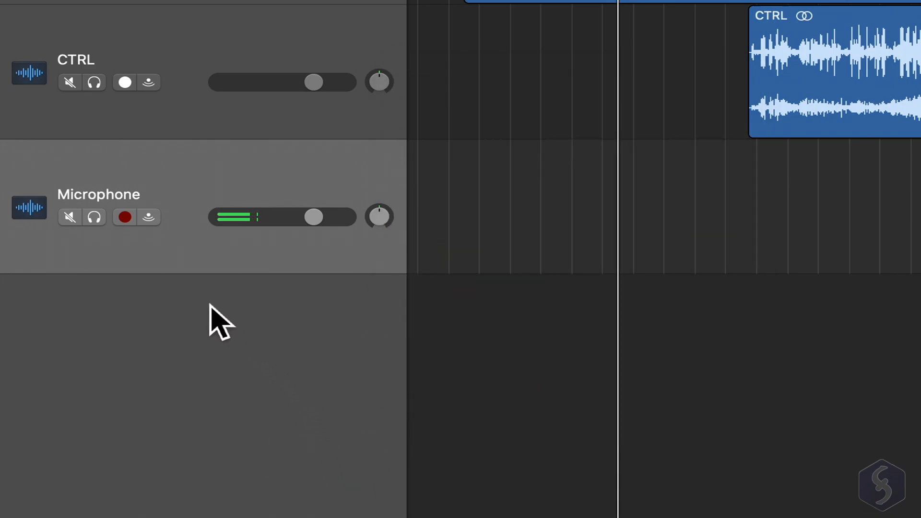
pyautogui.click(125, 217)
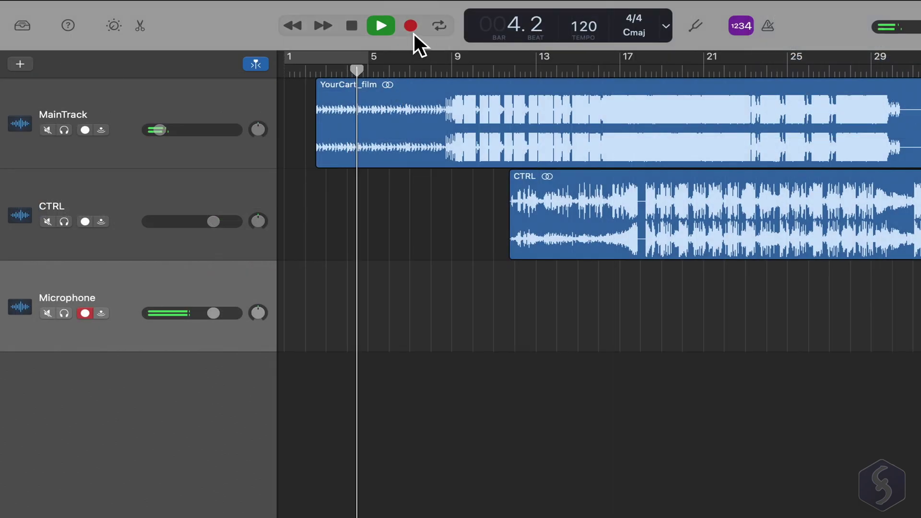
# - Record a short test take on the Microphone track and stop
pyautogui.click(411, 28)
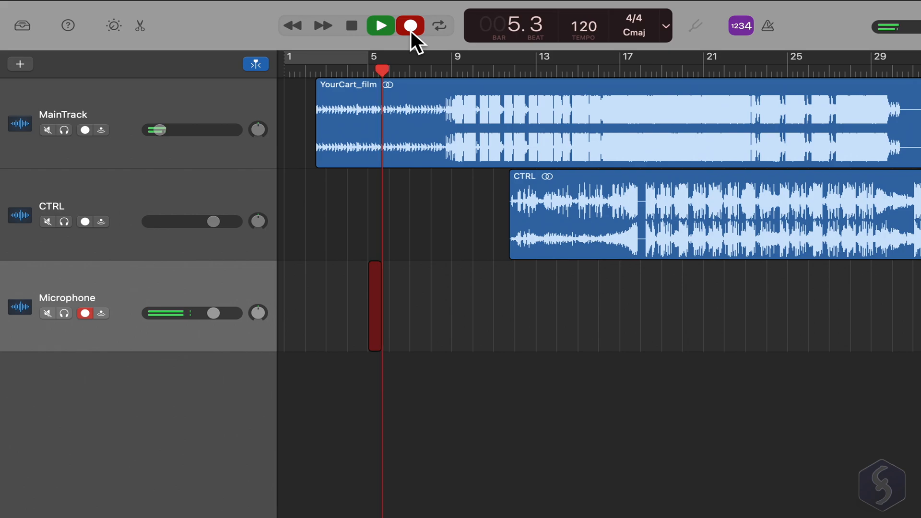
pyautogui.click(413, 27)
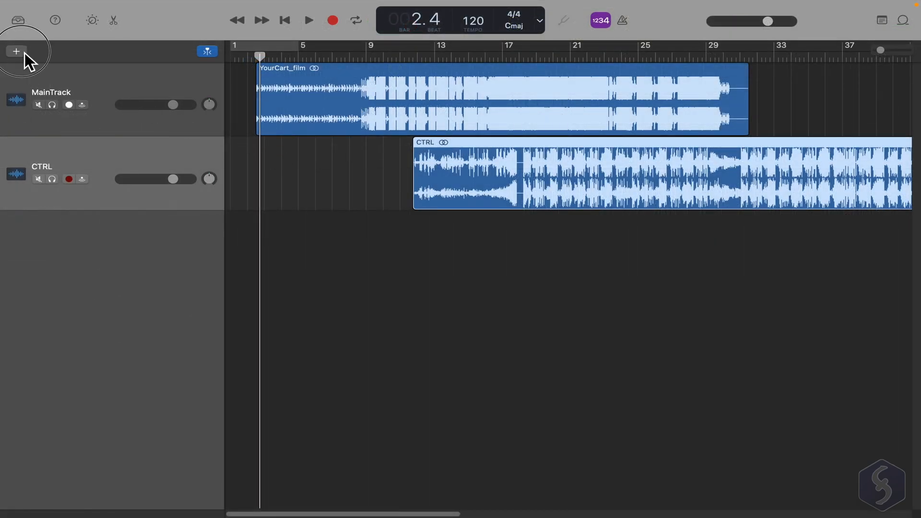
# - Create a Drummer track with the SoCal drummer
pyautogui.click(16, 52)
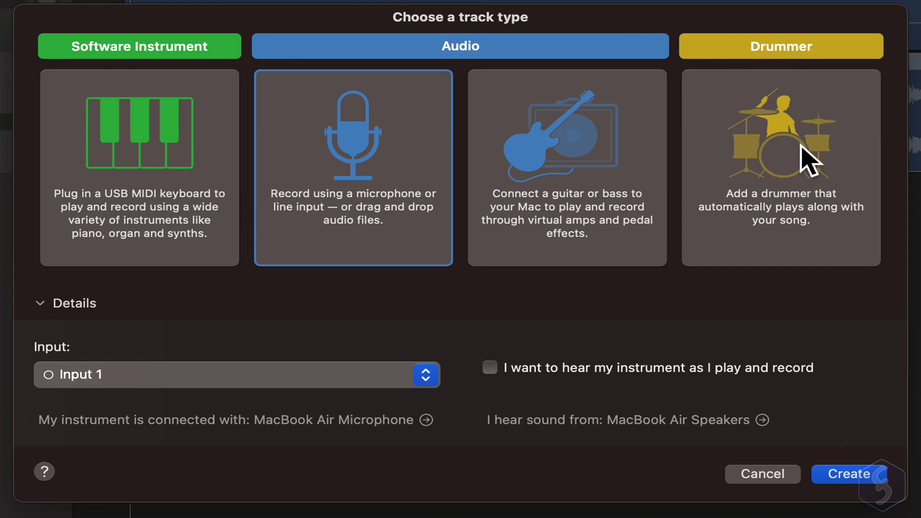
pyautogui.click(805, 155)
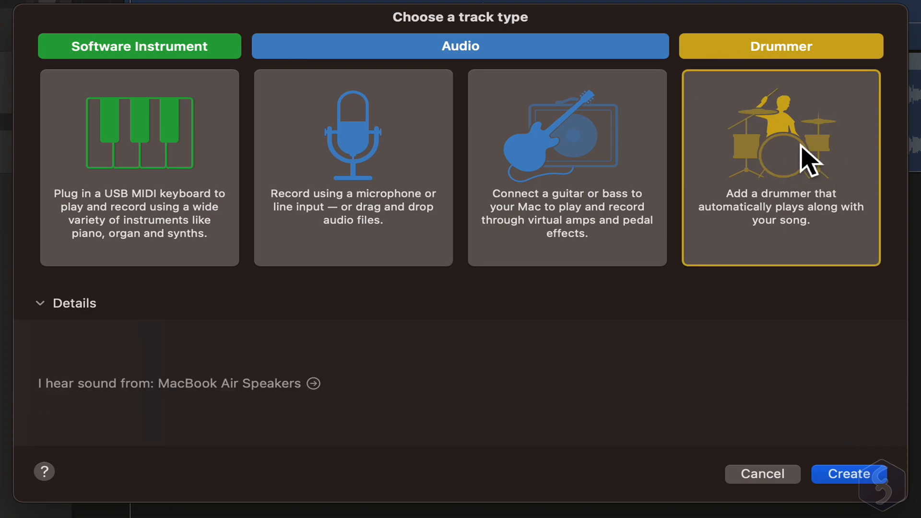
pyautogui.click(849, 474)
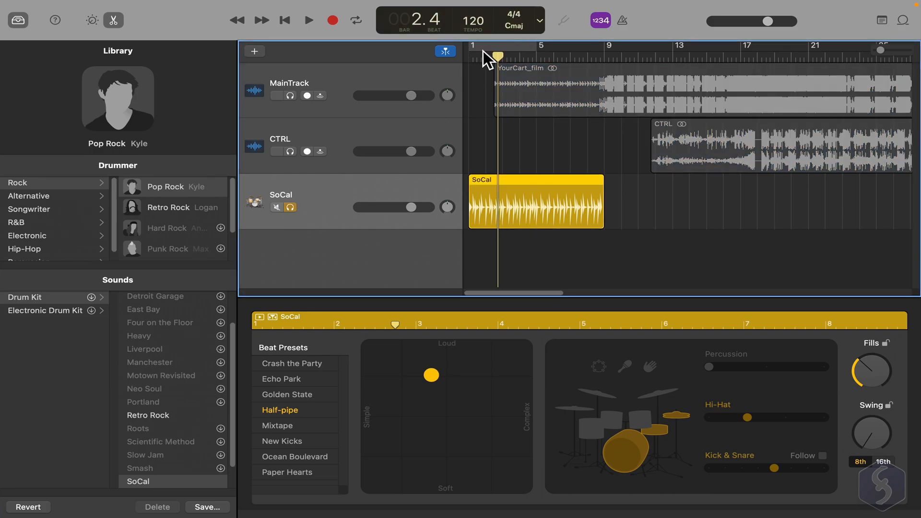
# - Play the song from bar 1 with the new drummer, then show the drummer editor
pyautogui.moveTo(497, 56); pyautogui.dragTo(472, 56)
pyautogui.press('space')
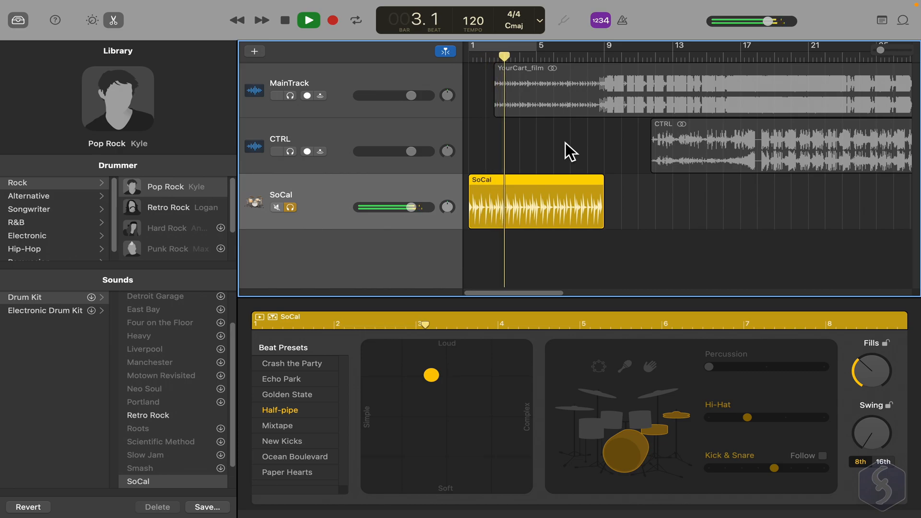
pyautogui.press('space')
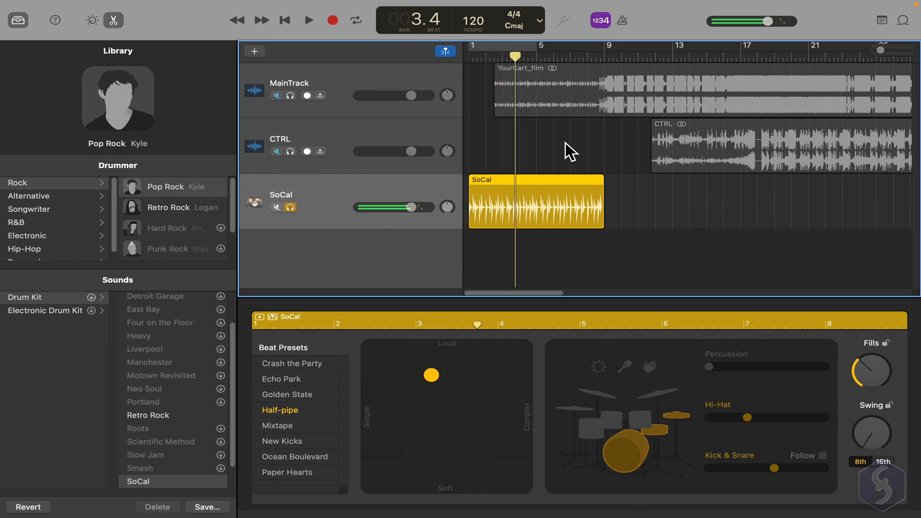
pyautogui.click(114, 20)
pyautogui.click(114, 20)
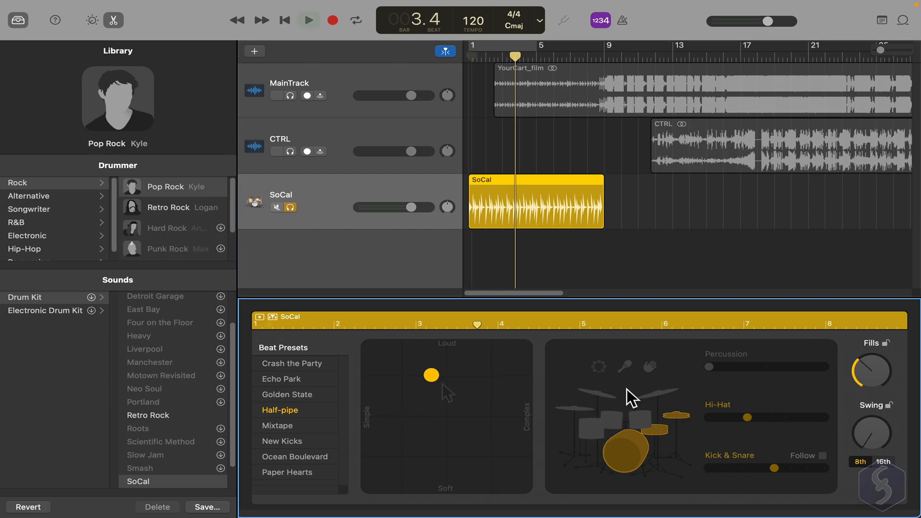
# - While playing, set the drummer softer but more complex, with Cymbals up to 4 and a busier Kick & Snare
pyautogui.press('space')
pyautogui.moveTo(431, 375); pyautogui.dragTo(429, 481)
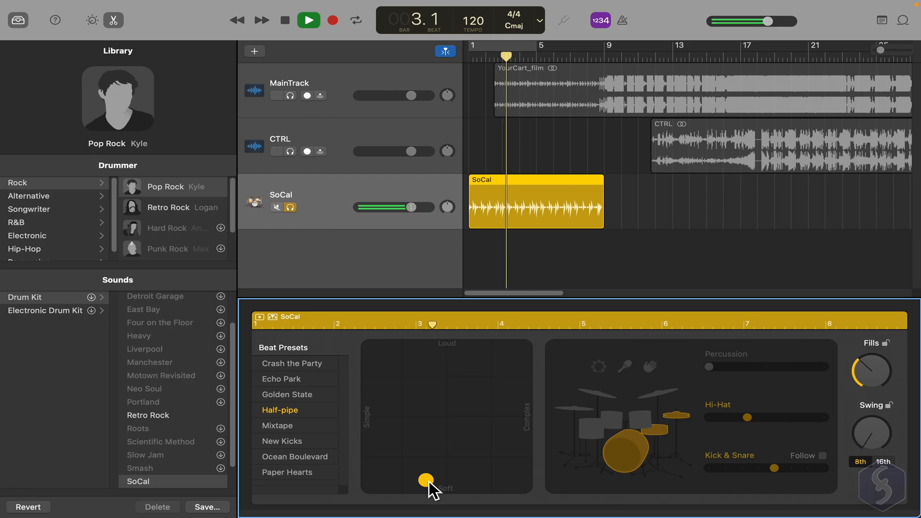
pyautogui.moveTo(427, 479); pyautogui.dragTo(523, 479)
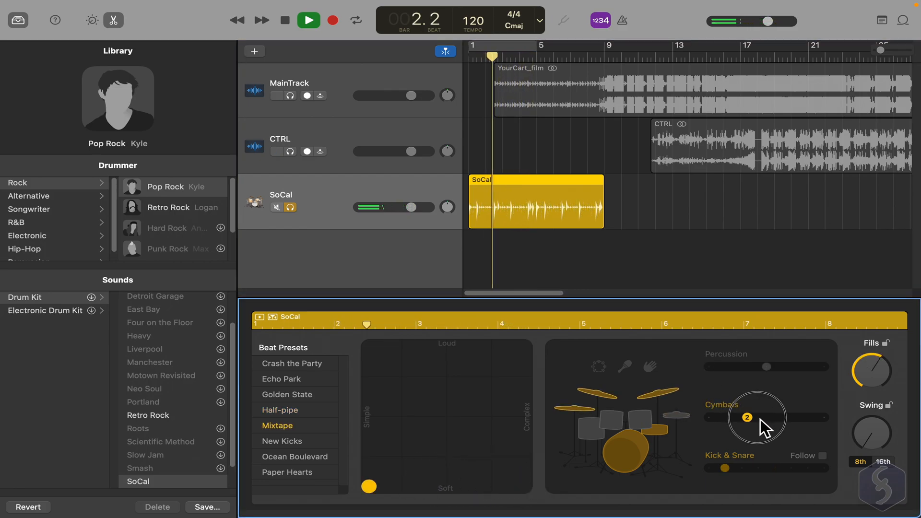
pyautogui.moveTo(762, 419); pyautogui.dragTo(812, 418)
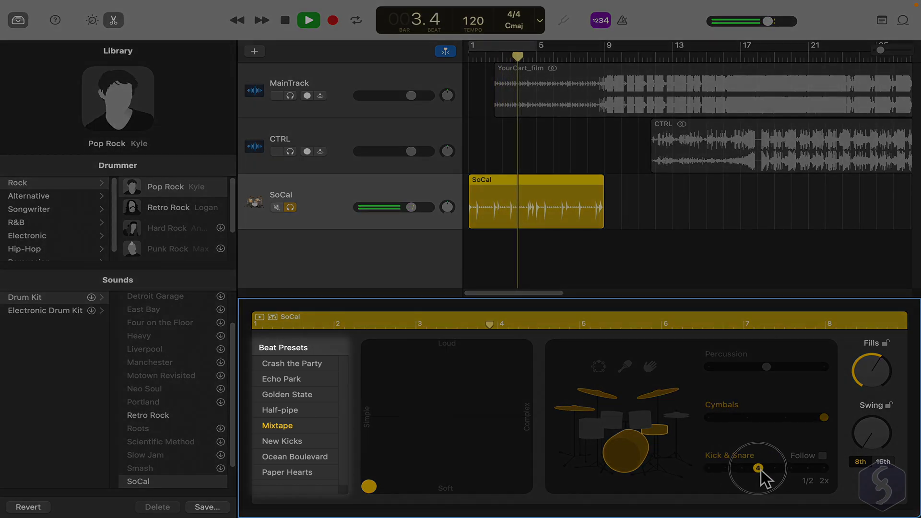
pyautogui.moveTo(724, 469); pyautogui.dragTo(807, 469)
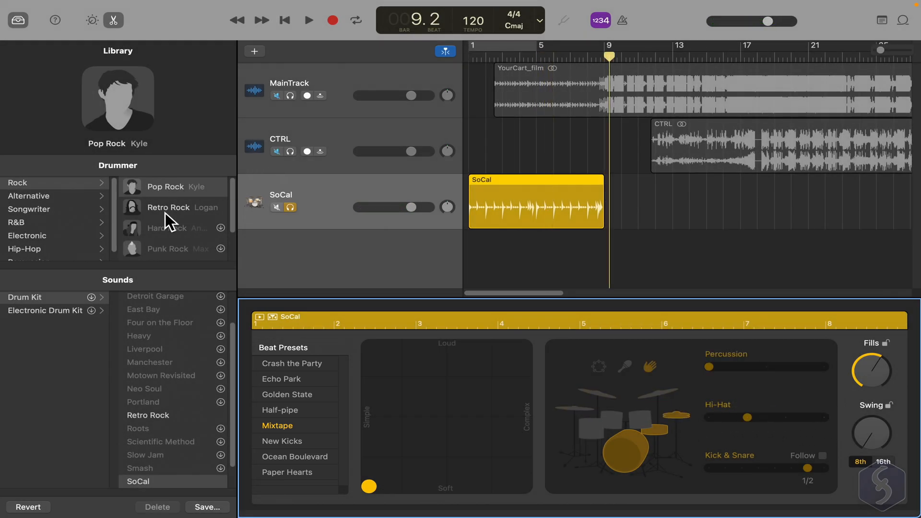
# - Try the Retro Rock drummer, then switch to Hip-Hop > Modern Hip-Hop and stop playback
pyautogui.click(168, 209)
pyautogui.click(485, 202)
pyautogui.click(471, 60)
pyautogui.click(63, 241)
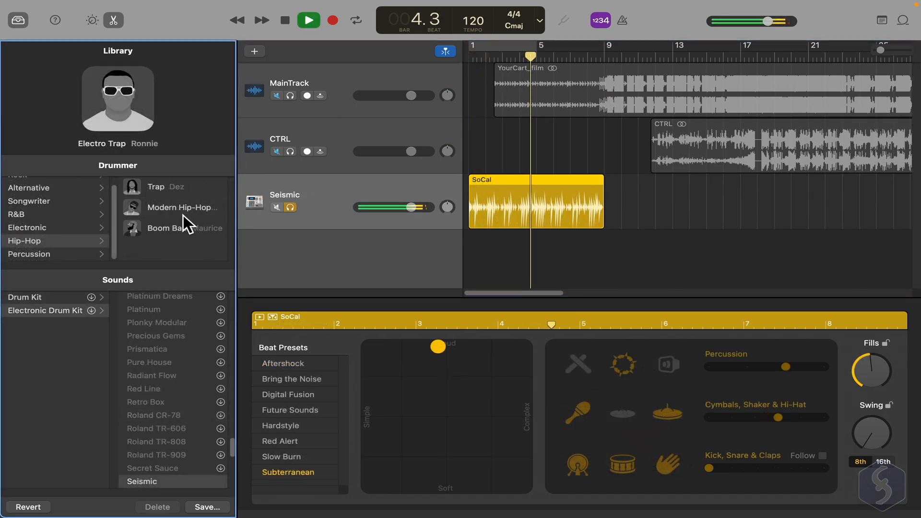
pyautogui.click(180, 208)
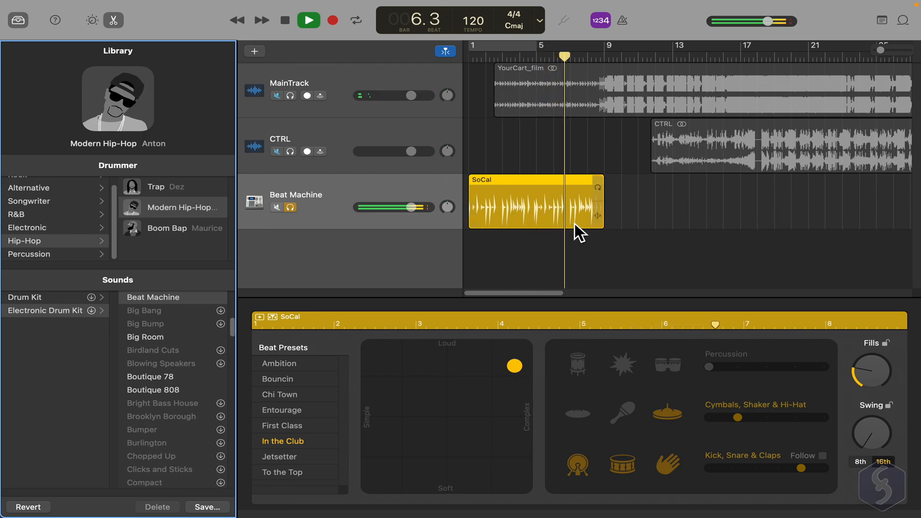
pyautogui.press('space')
# - Lengthen the SoCal region to bar 16, audition it, then undo so it covers bars 1–4
pyautogui.moveTo(601, 220); pyautogui.dragTo(716, 221)
pyautogui.press('space')
pyautogui.press('super+z')
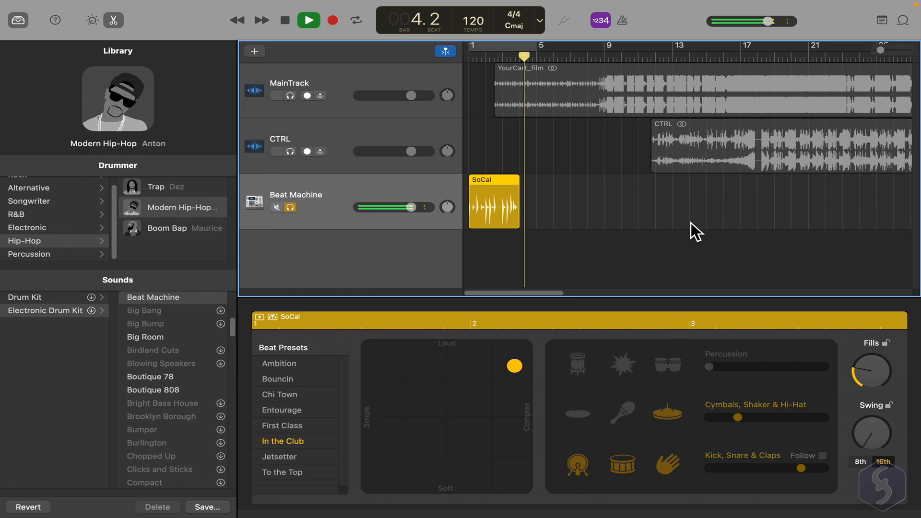
pyautogui.press('space')
# - Set the playhead near bar 4 and play the opening beat
pyautogui.moveTo(468, 55)
pyautogui.mouseDown()
pyautogui.moveTo(609, 51)
pyautogui.moveTo(526, 49)
pyautogui.mouseUp()
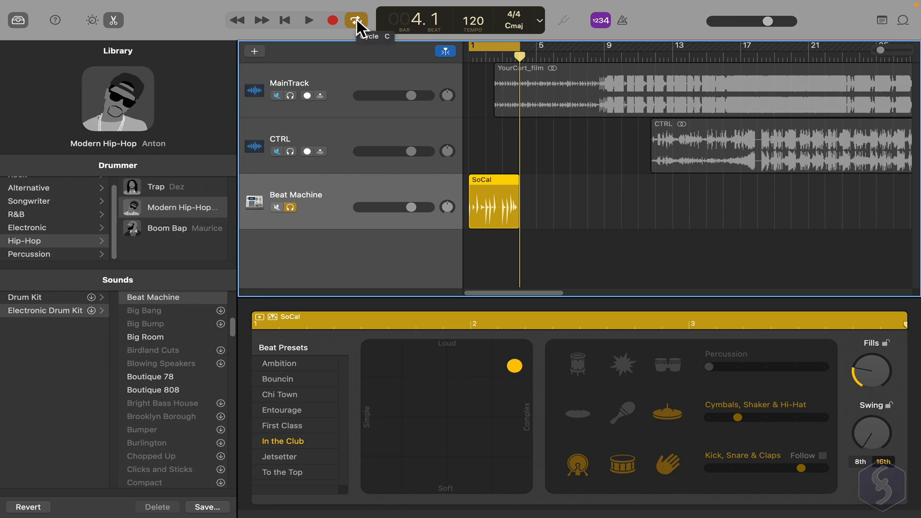
pyautogui.press('space')
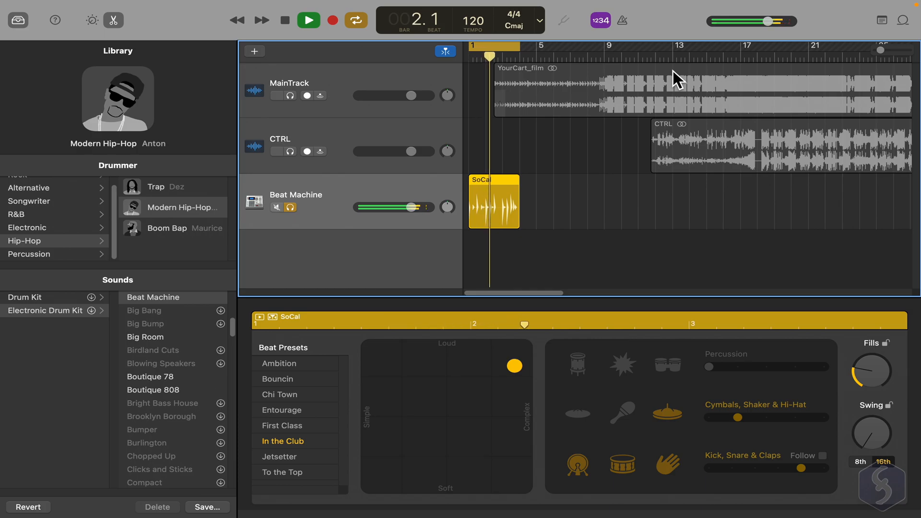
pyautogui.press('space')
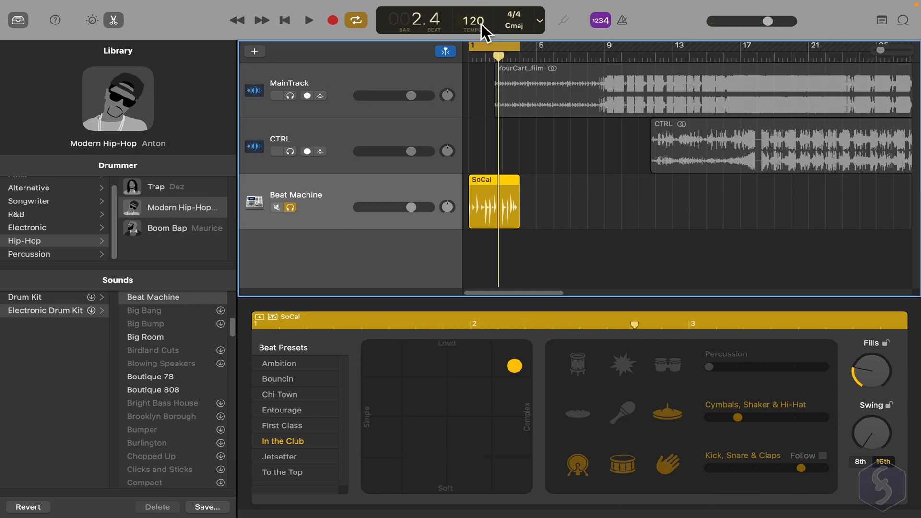
# - Audition the loop at tempo 200 and then at tempo 40
pyautogui.doubleClick(474, 21)
pyautogui.write('200')
pyautogui.press('Return')
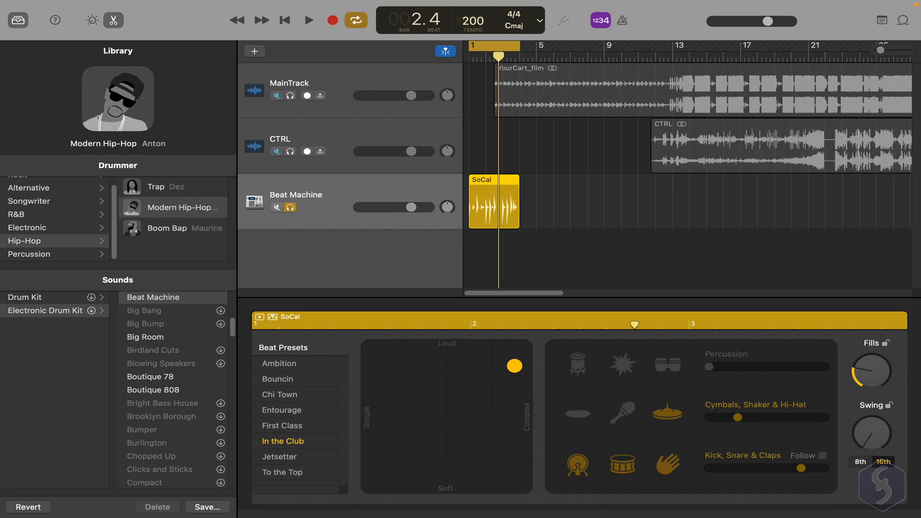
pyautogui.press('space')
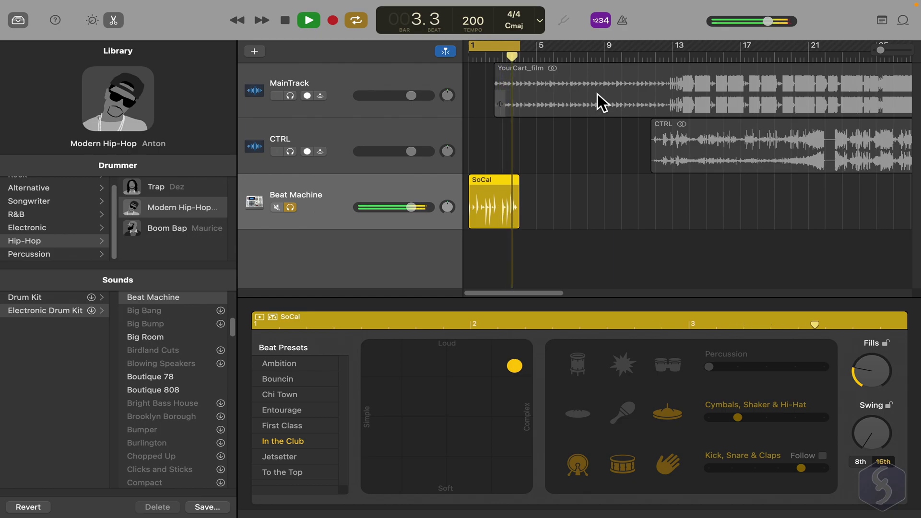
pyautogui.press('space')
pyautogui.write('40')
pyautogui.press('Return')
pyautogui.press('space')
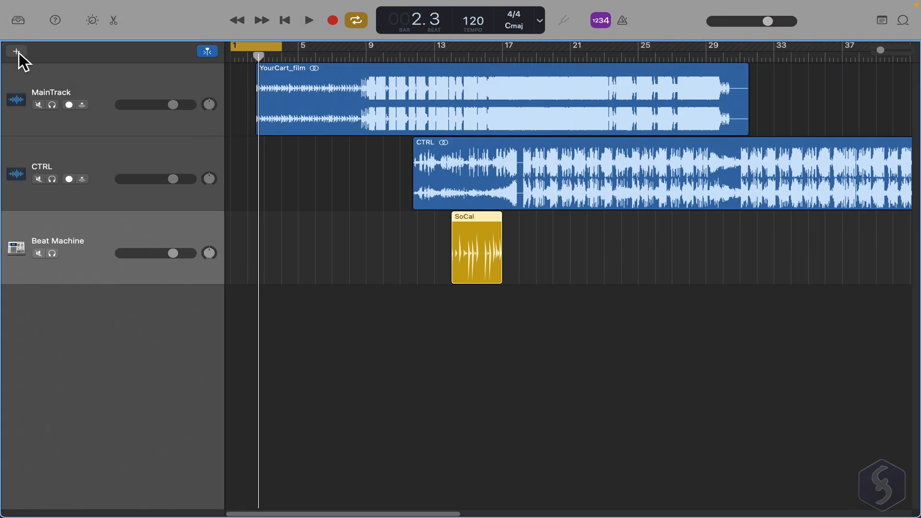
# - Add a new Software Instrument track to the project
pyautogui.click(16, 51)
pyautogui.click(238, 179)
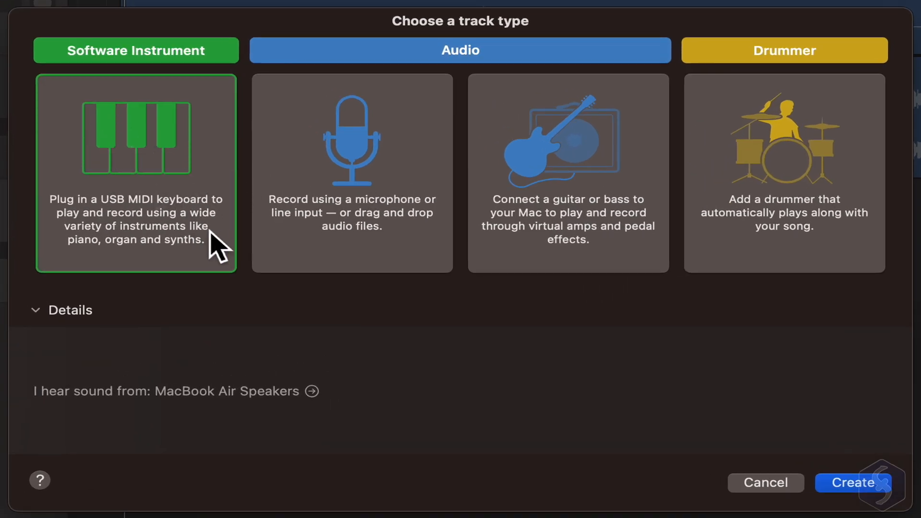
pyautogui.click(864, 484)
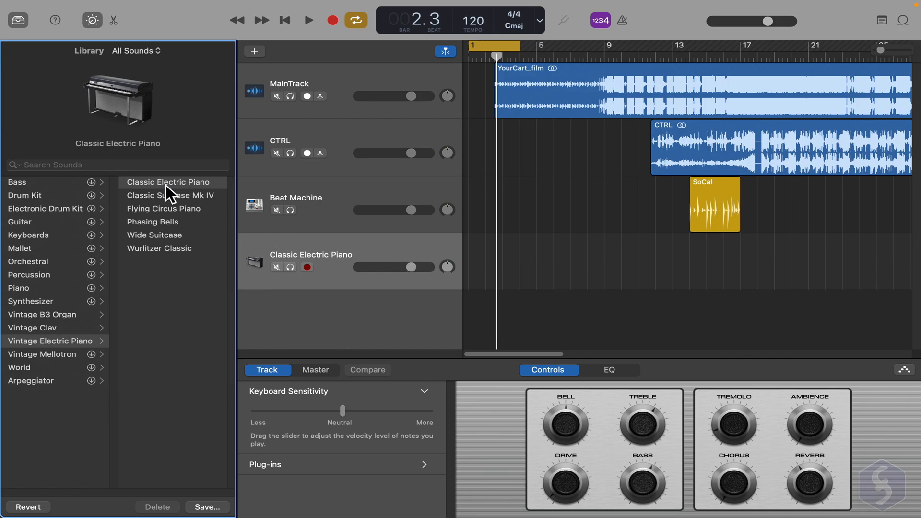
# - Browse the Library sound categories to pick a bass sound for the new track
pyautogui.click(50, 183)
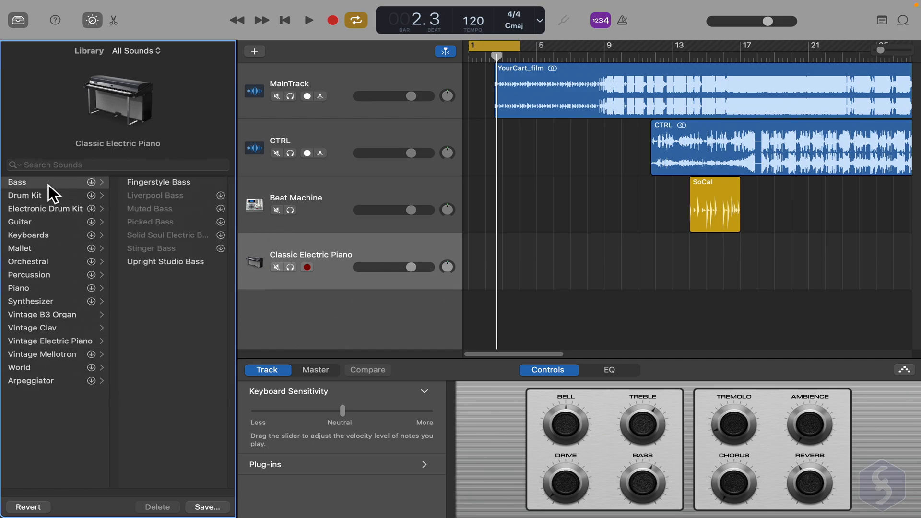
pyautogui.click(48, 195)
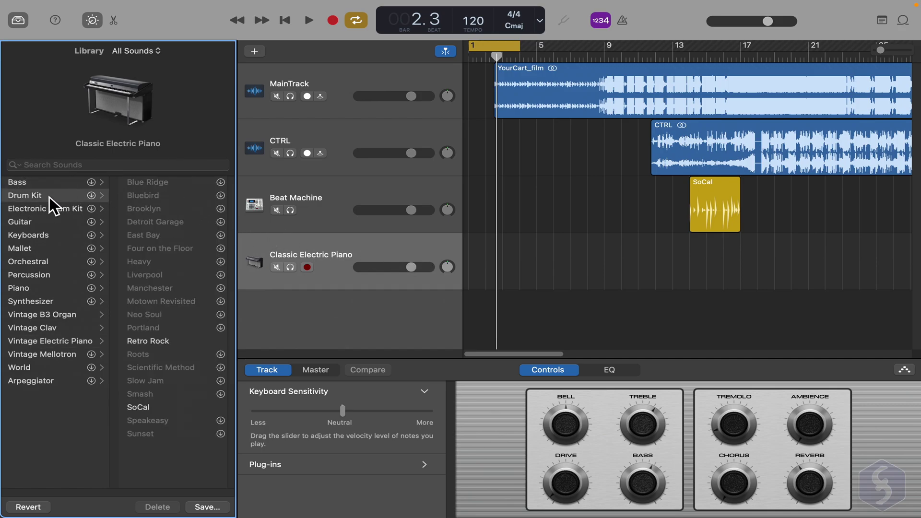
pyautogui.click(62, 221)
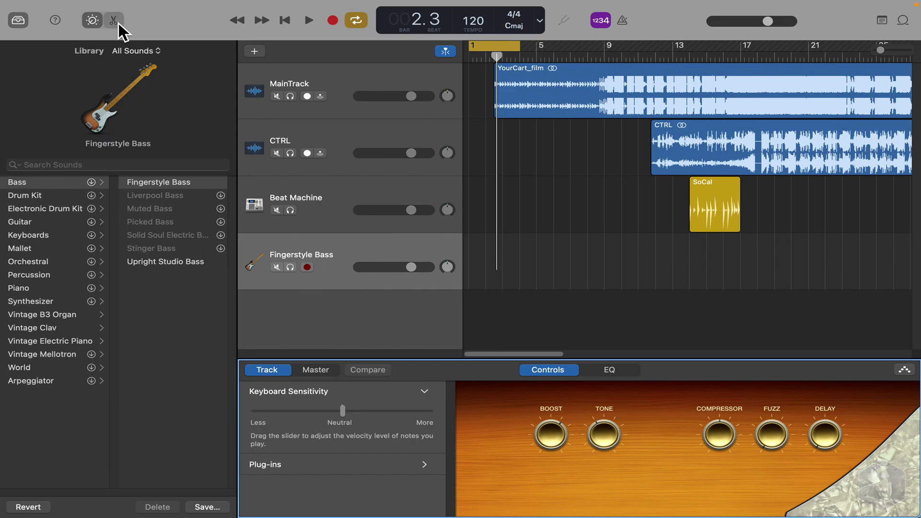
# - Show the new track's piano roll and preview a couple of notes on its keyboard
pyautogui.click(114, 21)
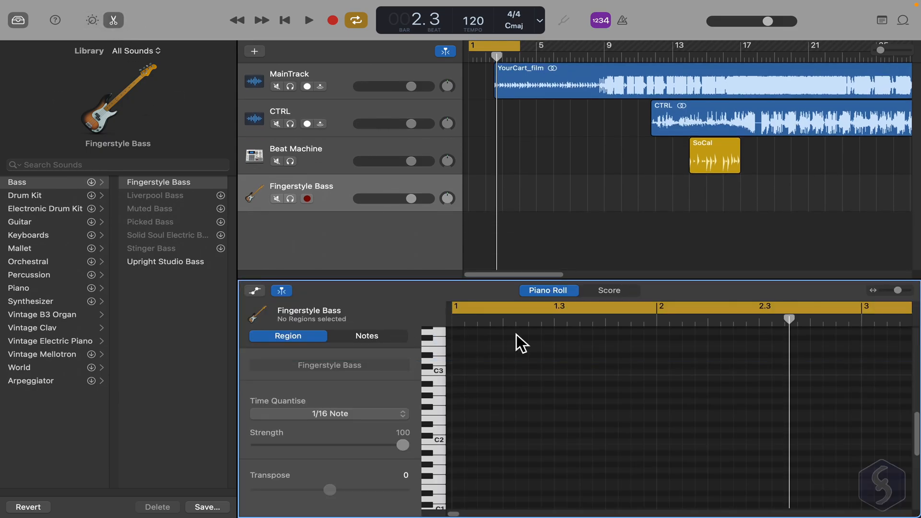
pyautogui.click(438, 389)
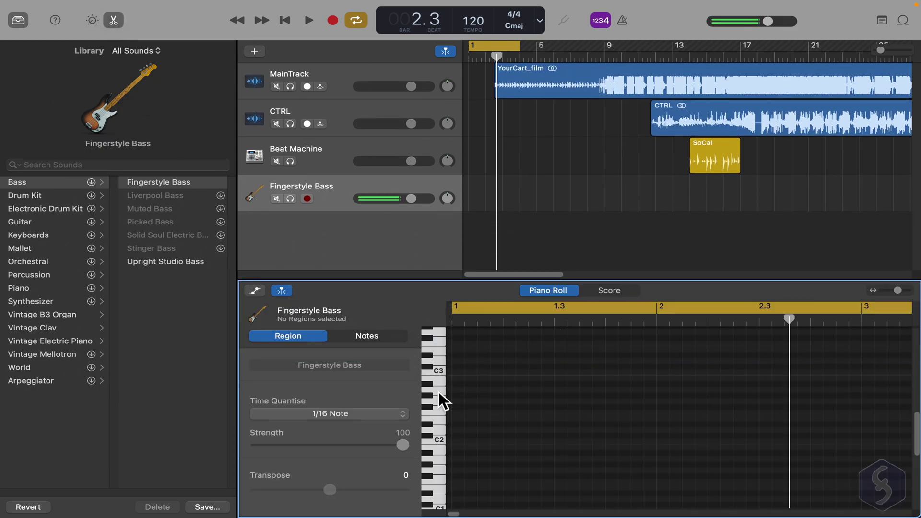
pyautogui.click(438, 421)
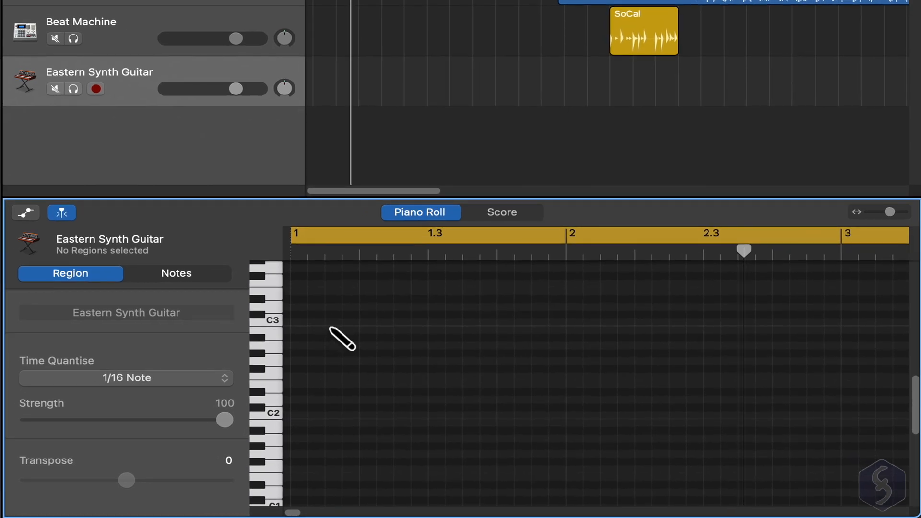
# - Draw a C3 note at the start of bar 1 and an E3 near its end, then view them as a score
pyautogui.moveTo(335, 326)
pyautogui.mouseDown()
pyautogui.moveTo(443, 348)
pyautogui.moveTo(511, 325)
pyautogui.mouseUp()
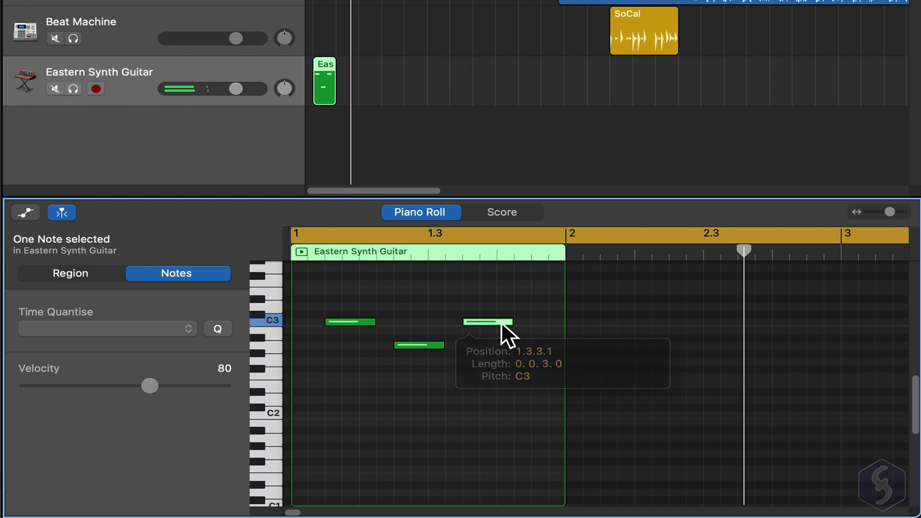
pyautogui.moveTo(536, 292); pyautogui.dragTo(554, 294)
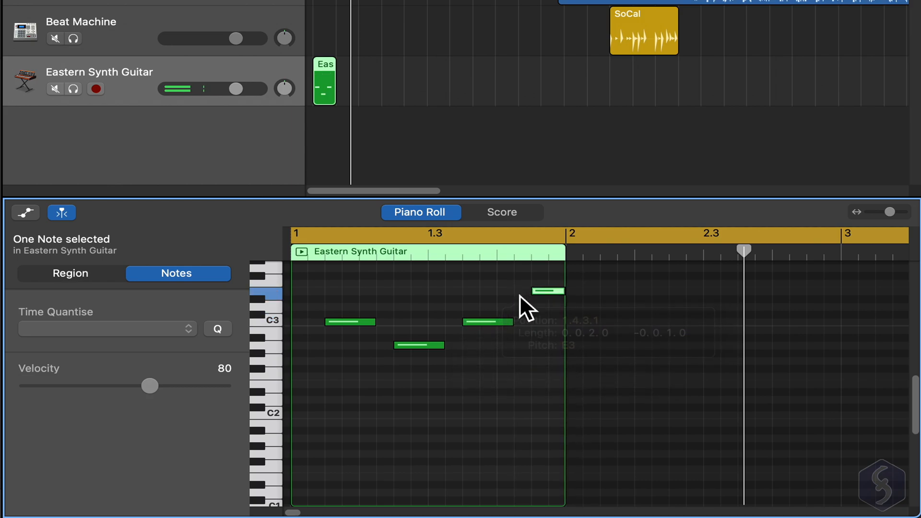
pyautogui.doubleClick(302, 237)
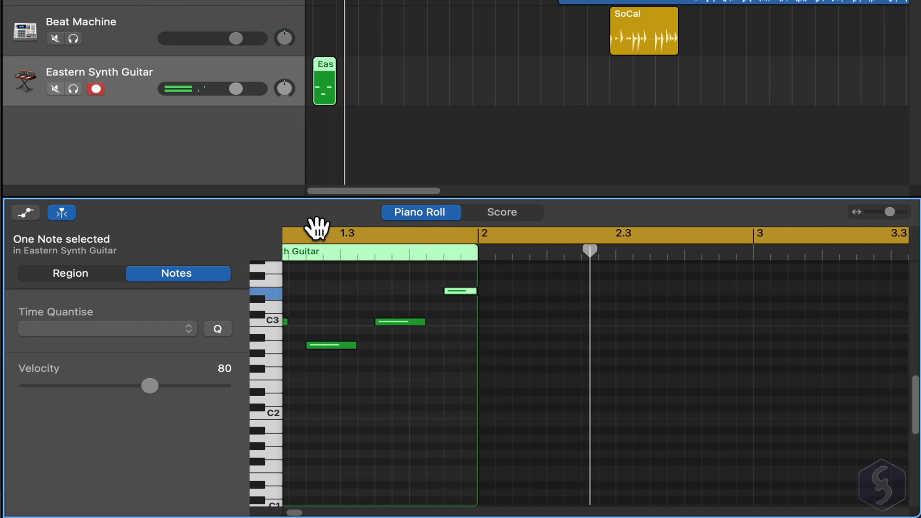
pyautogui.click(527, 212)
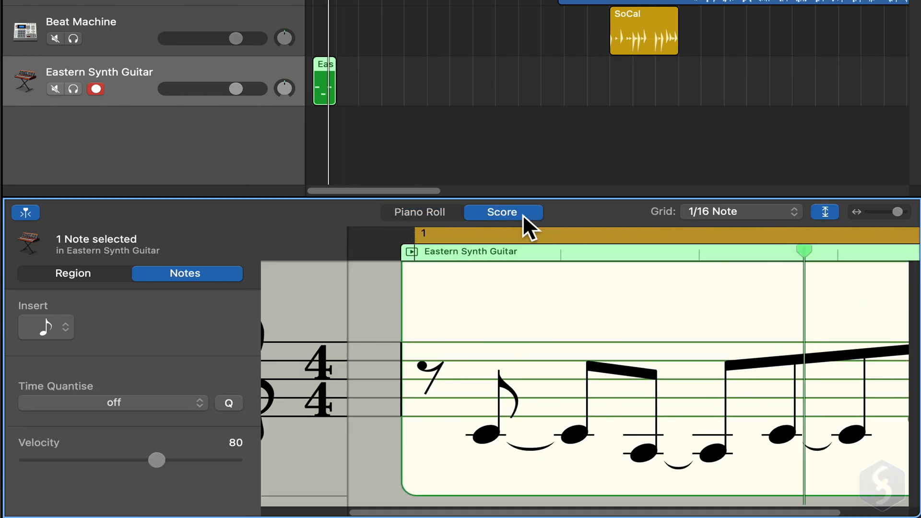
pyautogui.moveTo(442, 512); pyautogui.dragTo(543, 512)
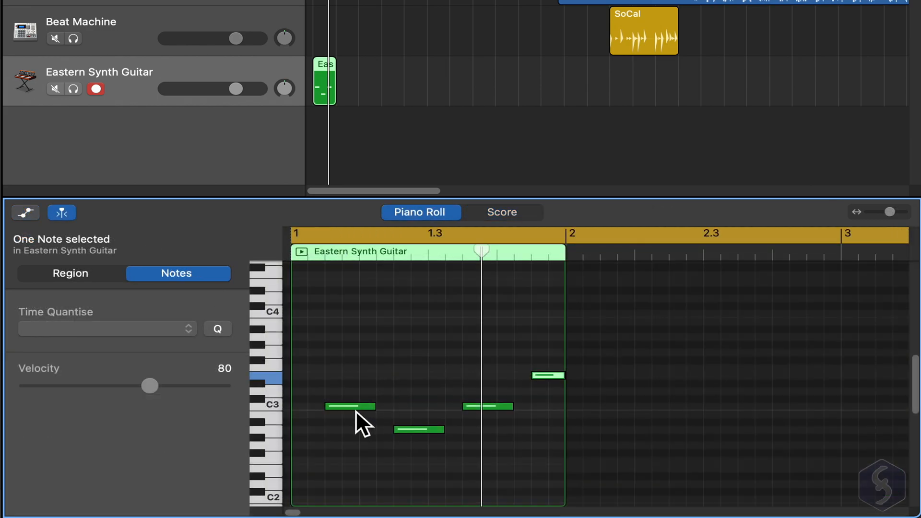
# - Nudge the first C3 note later and back, then delete it and the lower note
pyautogui.click(356, 410)
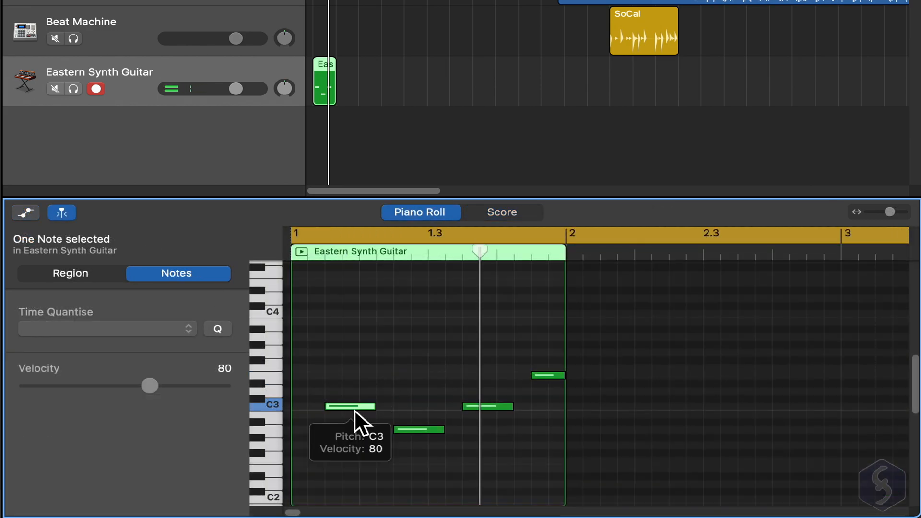
pyautogui.moveTo(353, 410)
pyautogui.mouseDown()
pyautogui.moveTo(391, 406)
pyautogui.moveTo(354, 392)
pyautogui.moveTo(355, 405)
pyautogui.moveTo(377, 409)
pyautogui.mouseUp()
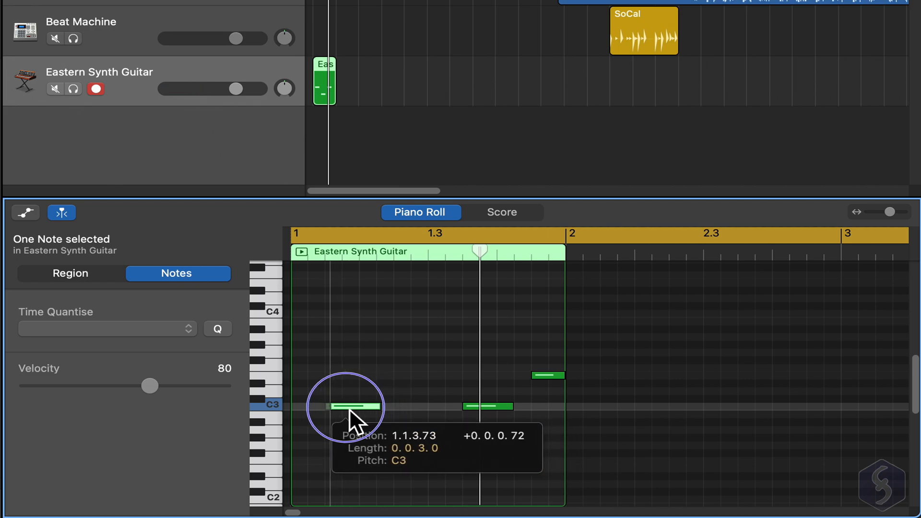
pyautogui.moveTo(371, 404); pyautogui.dragTo(326, 408)
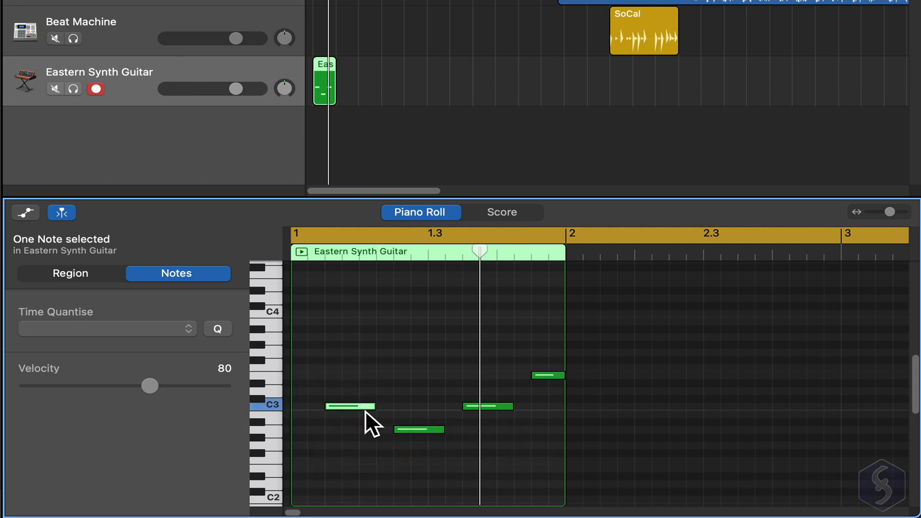
pyautogui.press('Delete')
pyautogui.click(418, 429)
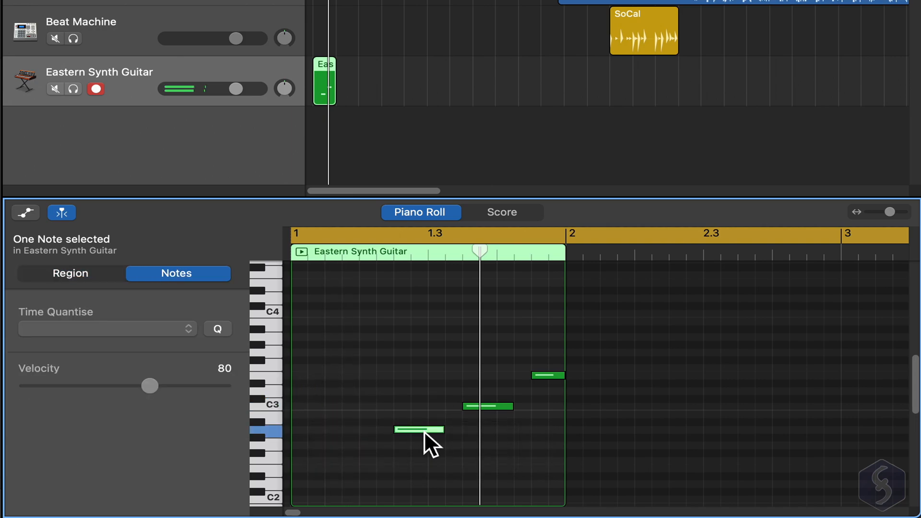
pyautogui.press('Delete')
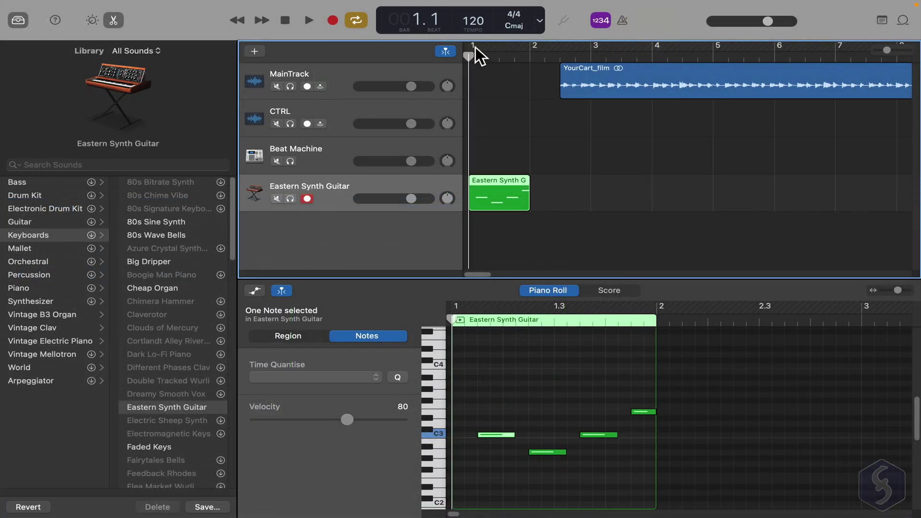
# - Set a cycle over bar 1 and play the loop to audition the melody
pyautogui.moveTo(474, 47); pyautogui.dragTo(532, 52)
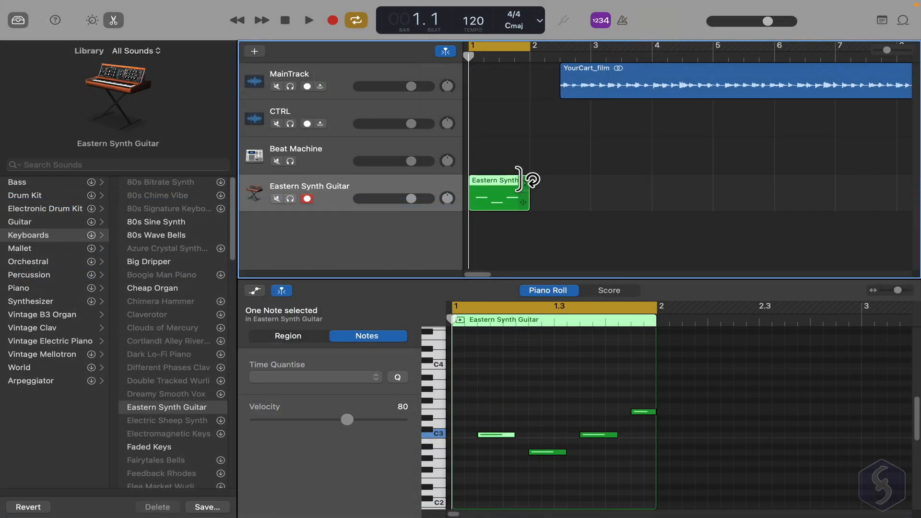
pyautogui.press('space')
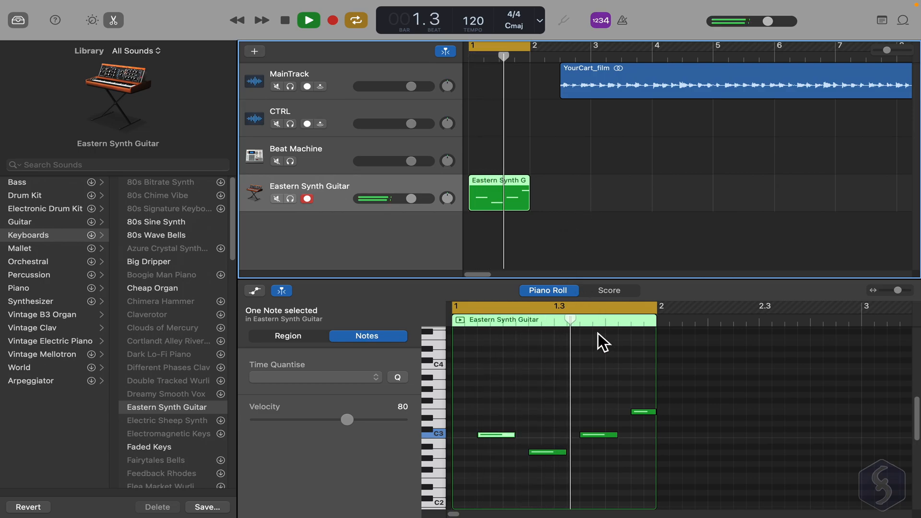
pyautogui.press('space')
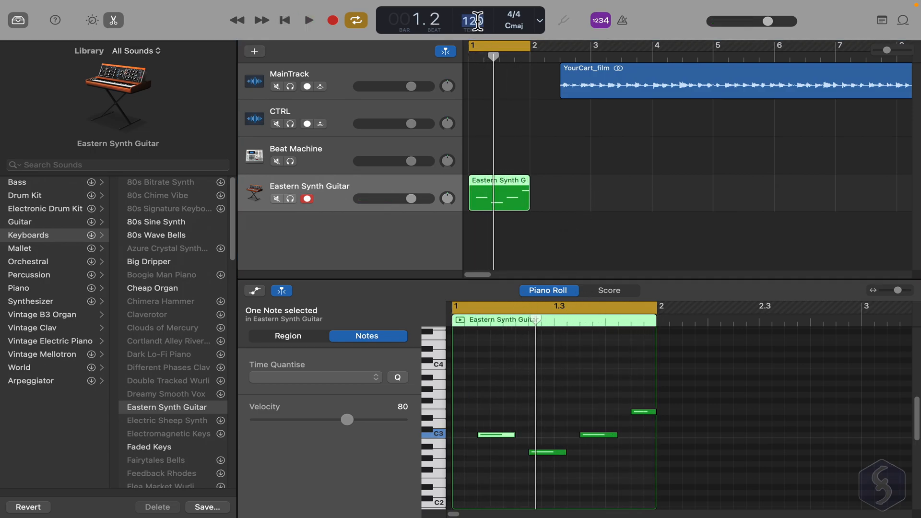
pyautogui.click(473, 21)
pyautogui.write('60')
pyautogui.press('Return')
pyautogui.press('space')
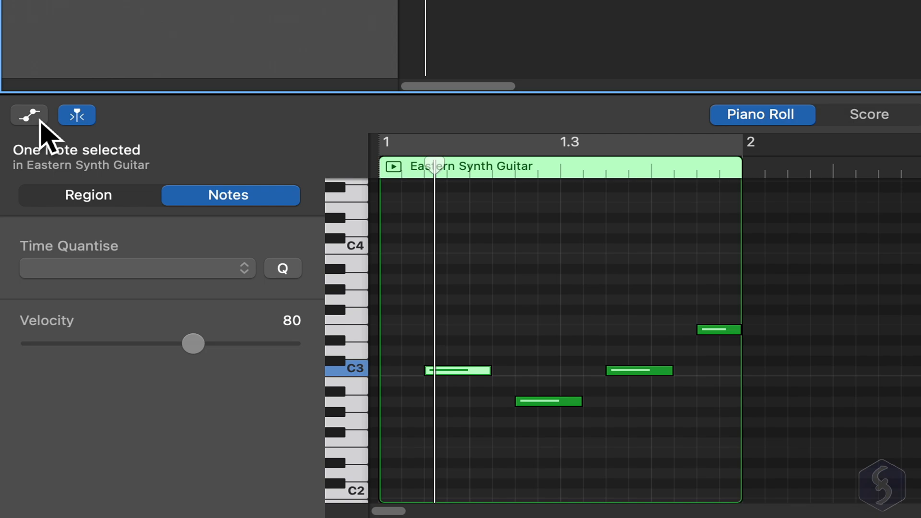
# - Show the automation lane and lower the first note's velocity
pyautogui.click(30, 115)
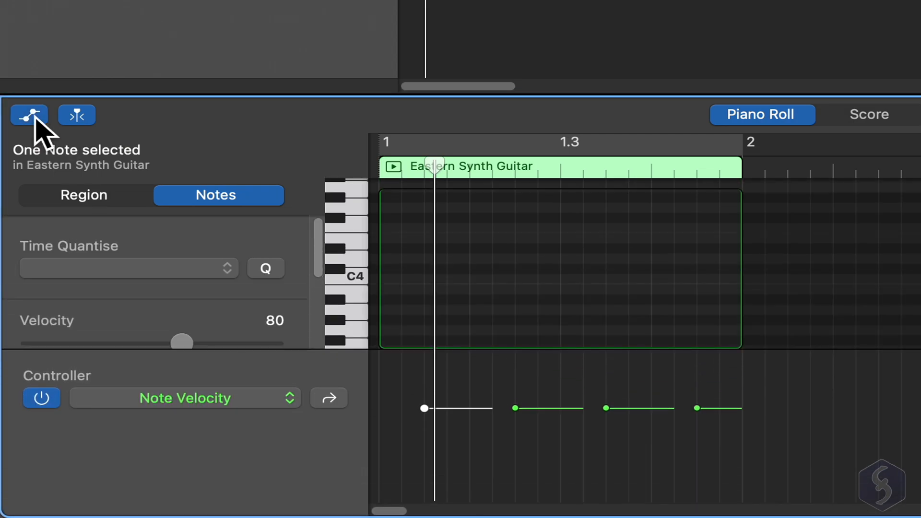
pyautogui.click(241, 407)
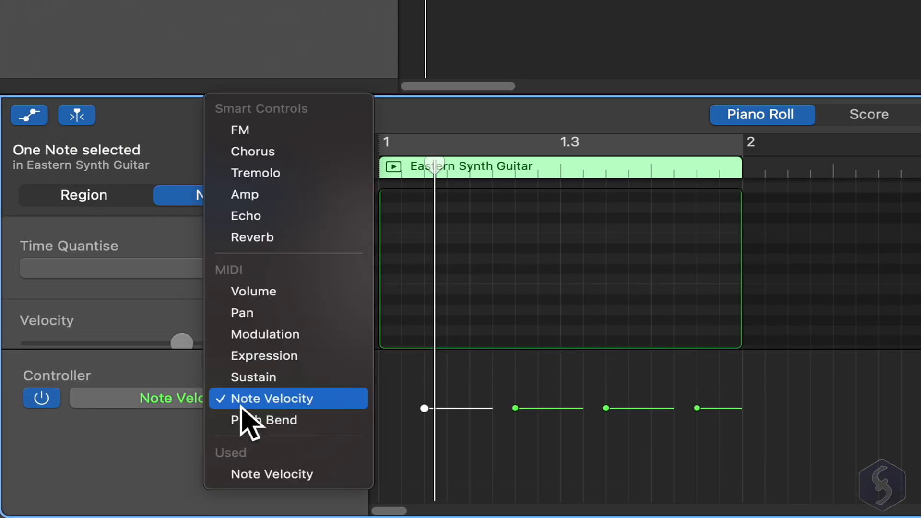
pyautogui.click(272, 398)
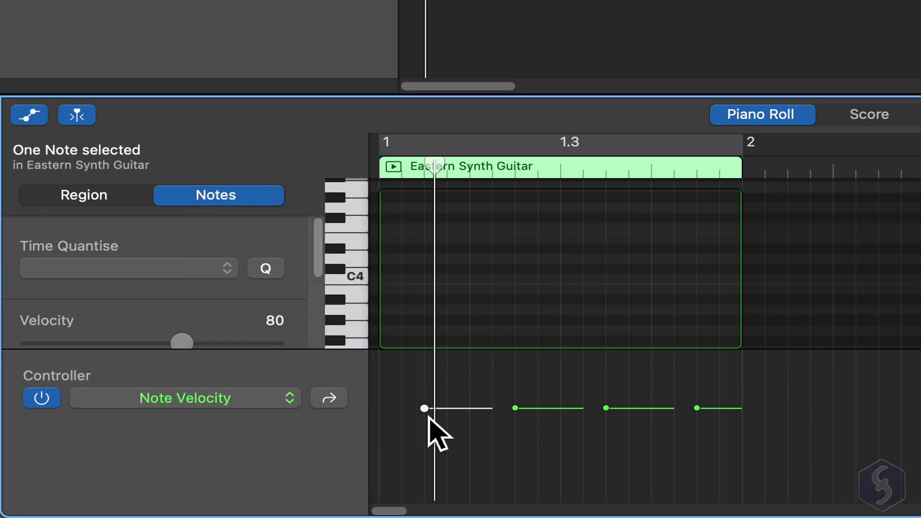
pyautogui.moveTo(425, 410); pyautogui.dragTo(425, 492)
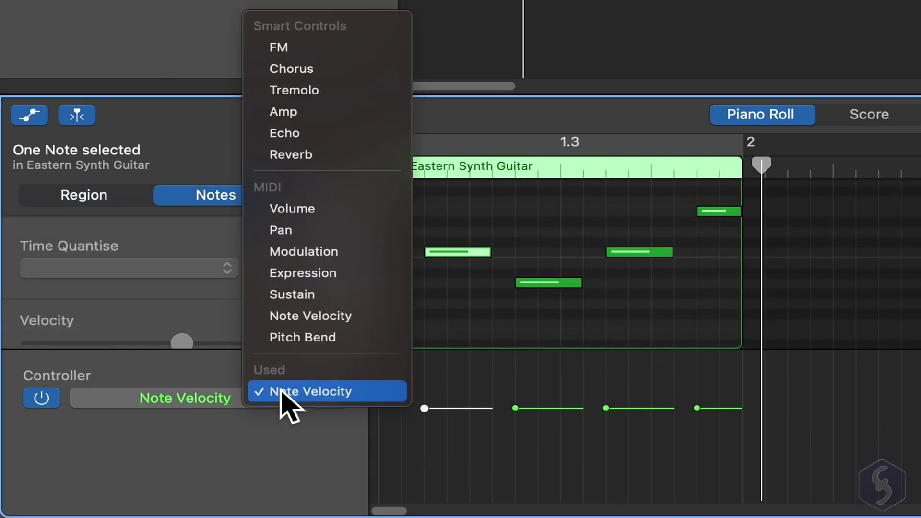
# - Switch the lane to Pitch Bend and set a flat zero line from the region start
pyautogui.click(302, 337)
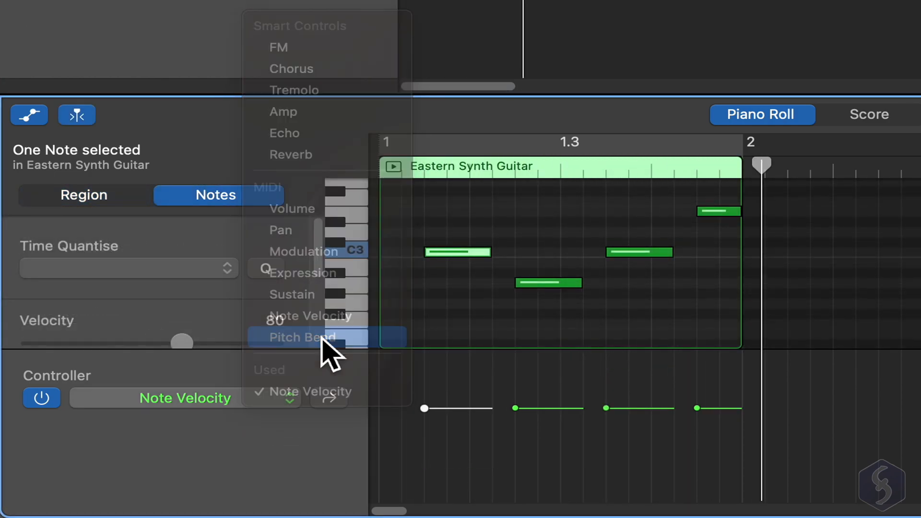
pyautogui.click(382, 418)
pyautogui.moveTo(382, 418); pyautogui.dragTo(379, 409)
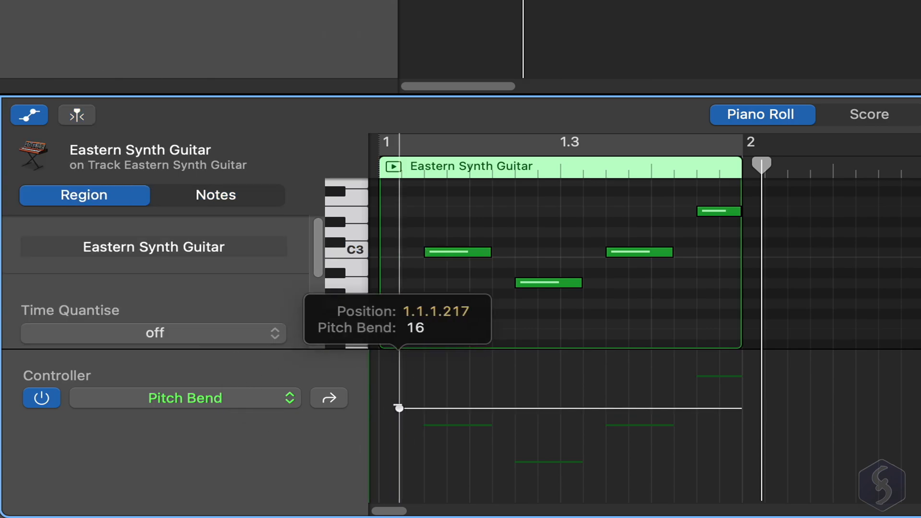
pyautogui.moveTo(467, 411); pyautogui.dragTo(471, 430)
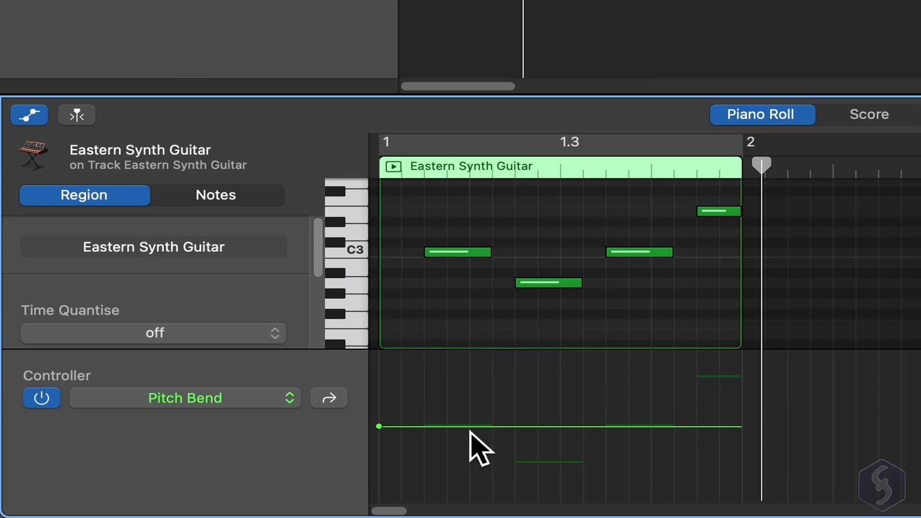
pyautogui.click(471, 430)
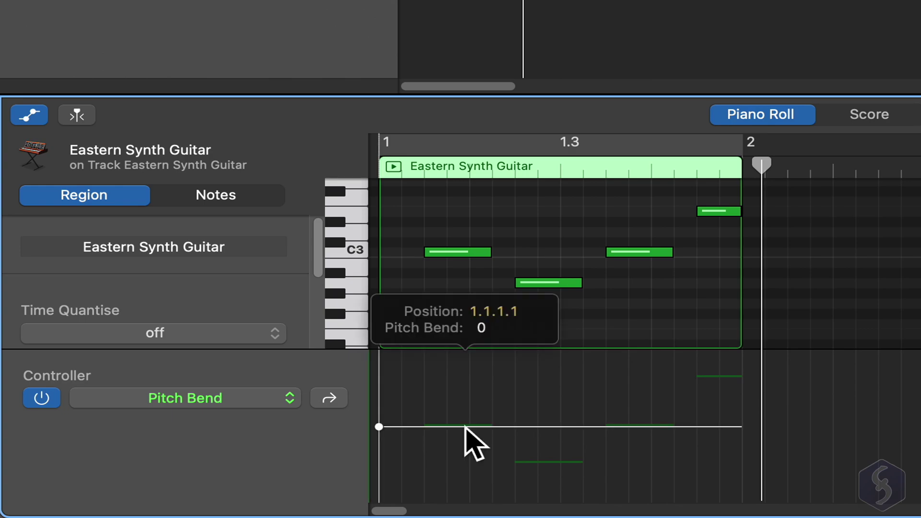
# - Add two later control points rising to a pitch bend of about 40 near the end, and play it
pyautogui.click(594, 429)
pyautogui.moveTo(589, 429); pyautogui.dragTo(589, 422)
pyautogui.click(668, 422)
pyautogui.moveTo(669, 422); pyautogui.dragTo(668, 380)
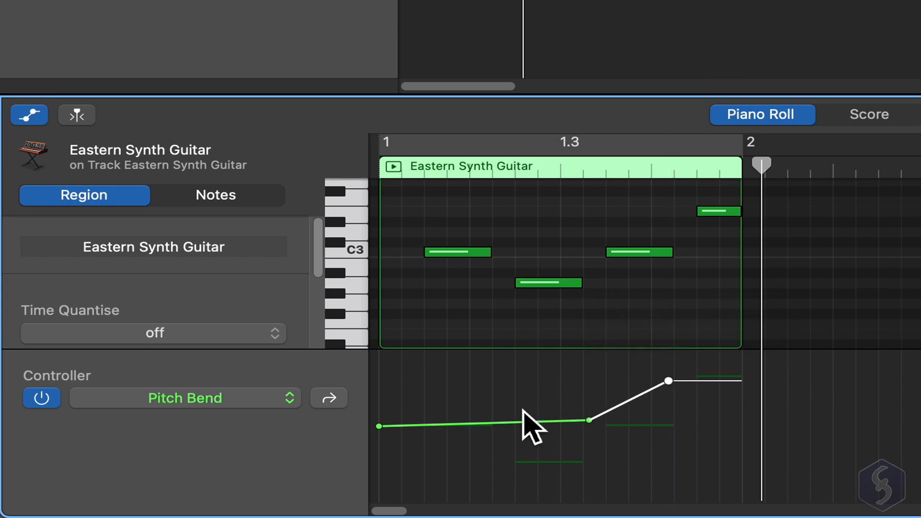
pyautogui.press('space')
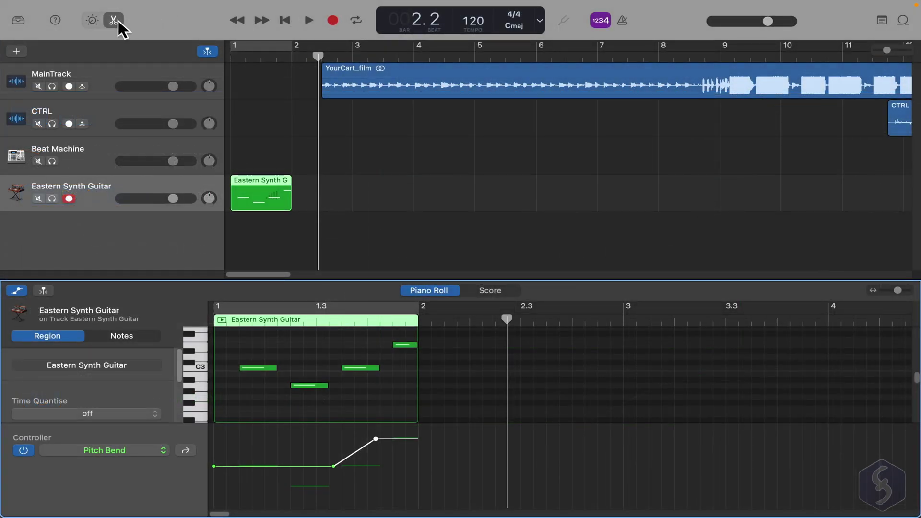
# - Return to the tracks view, rewind the playhead to the song start and zoom in on the timeline
pyautogui.click(114, 22)
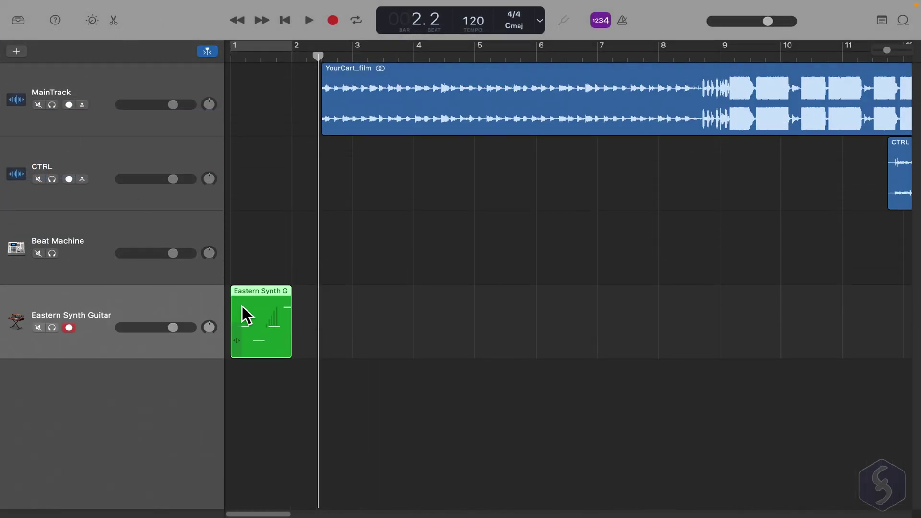
pyautogui.click(250, 57)
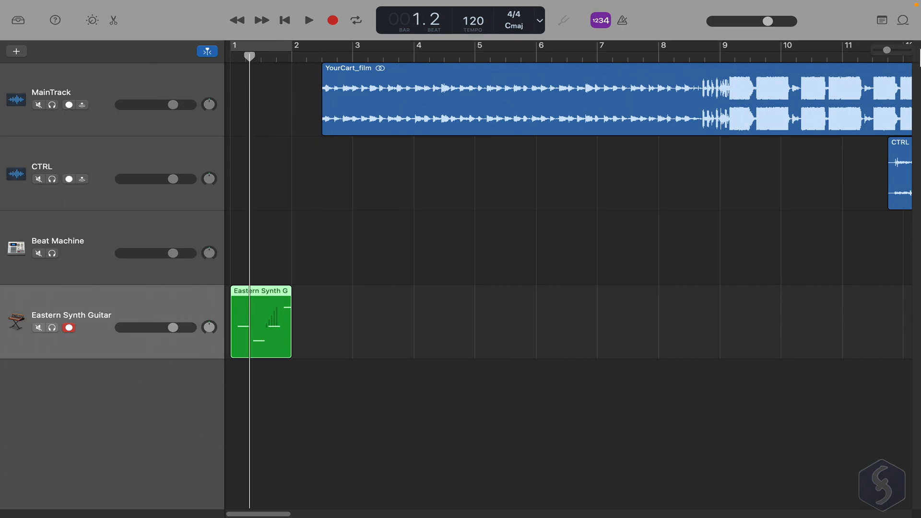
pyautogui.press('super+Right')
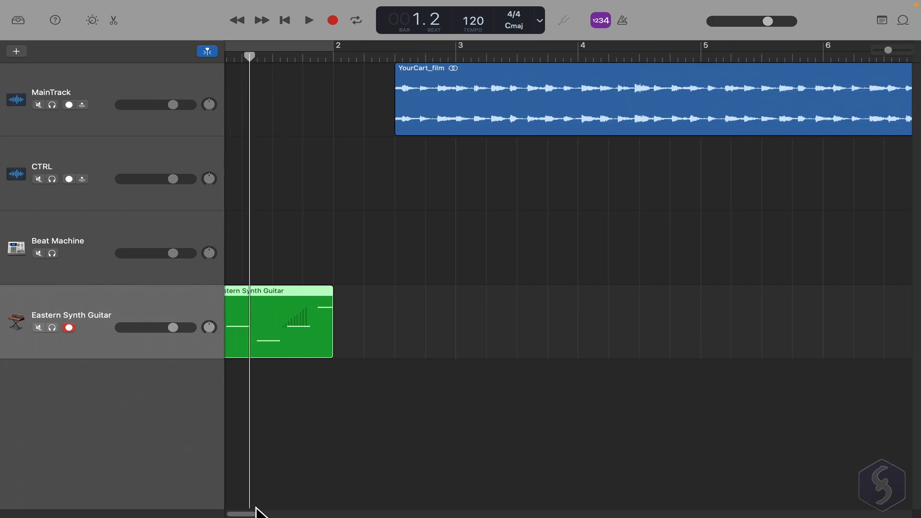
pyautogui.moveTo(256, 513); pyautogui.dragTo(232, 514)
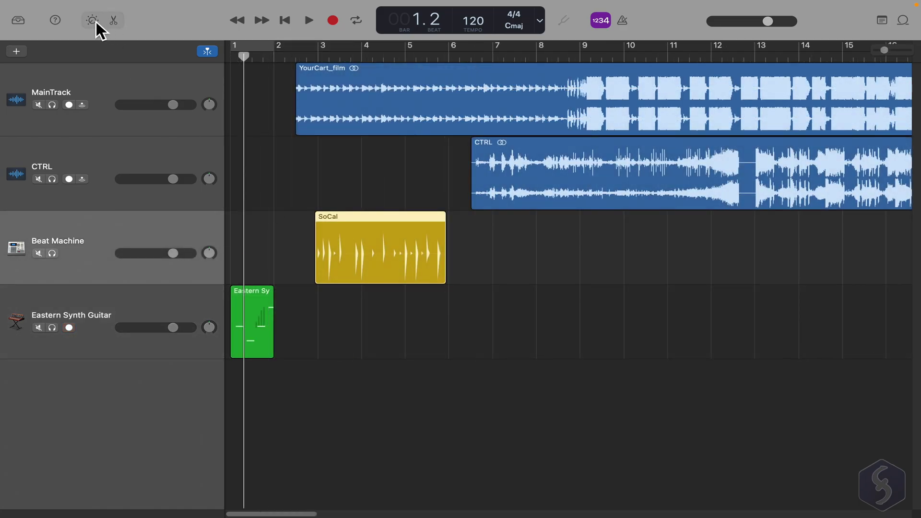
# - Show the Smart Controls, glance at the Master controls and return to Track controls
pyautogui.click(94, 20)
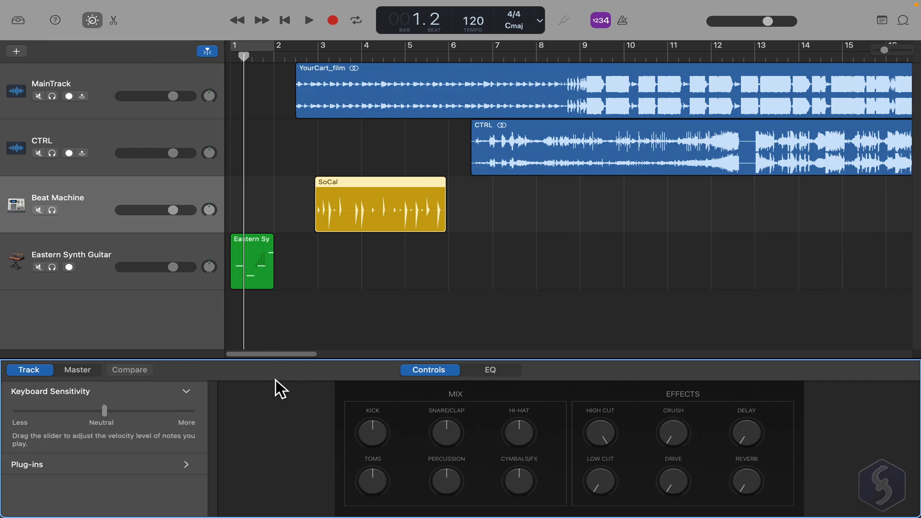
pyautogui.click(85, 372)
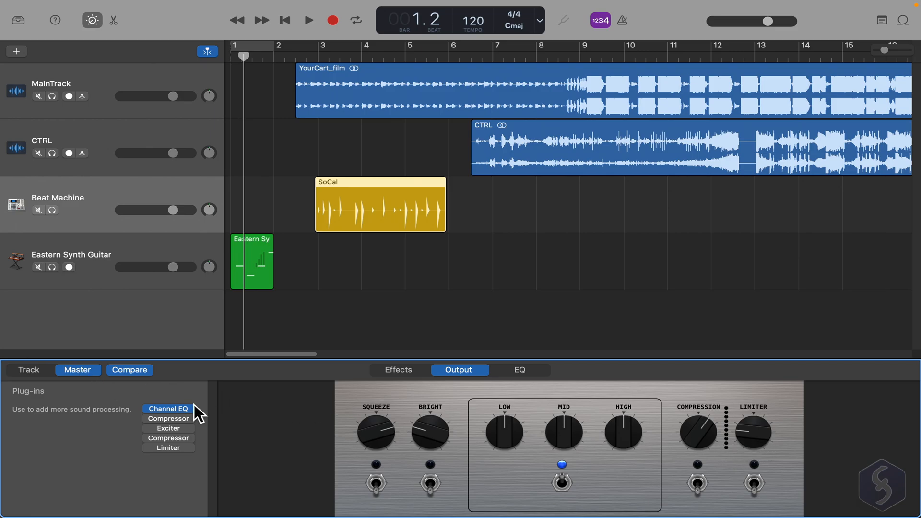
pyautogui.click(29, 369)
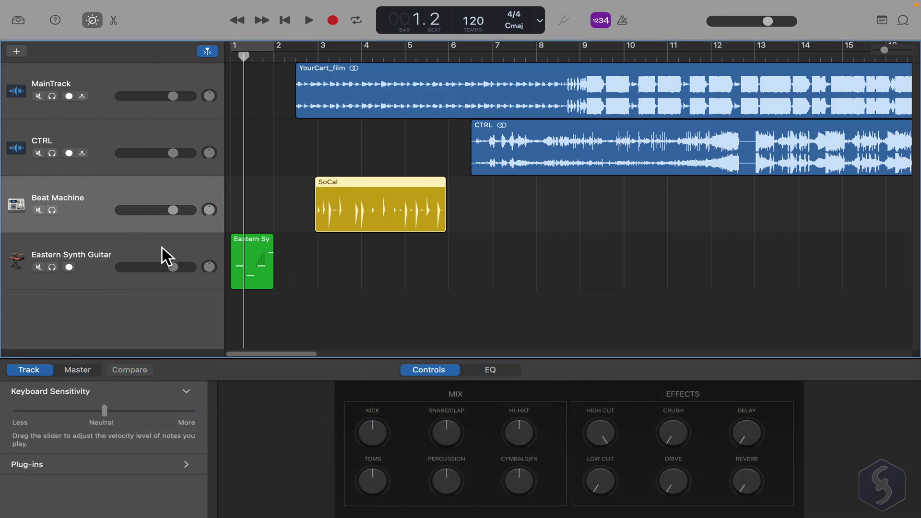
# - Step through the Beat Machine, CTRL and MainTrack headers, ending on the CTRL track's controls
pyautogui.click(139, 225)
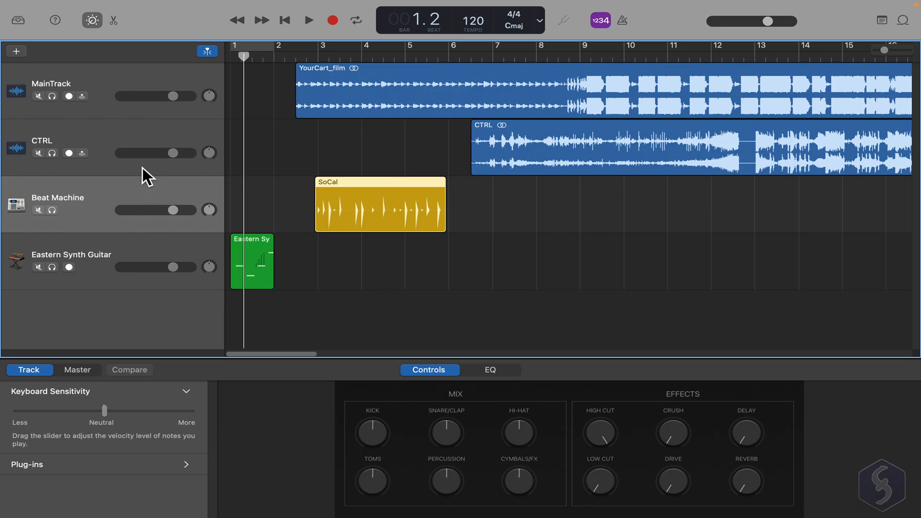
pyautogui.click(143, 167)
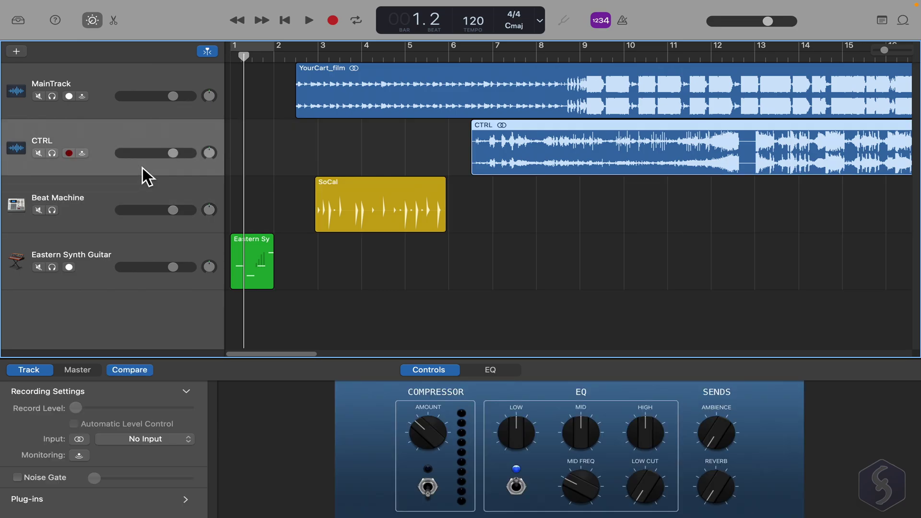
pyautogui.click(159, 120)
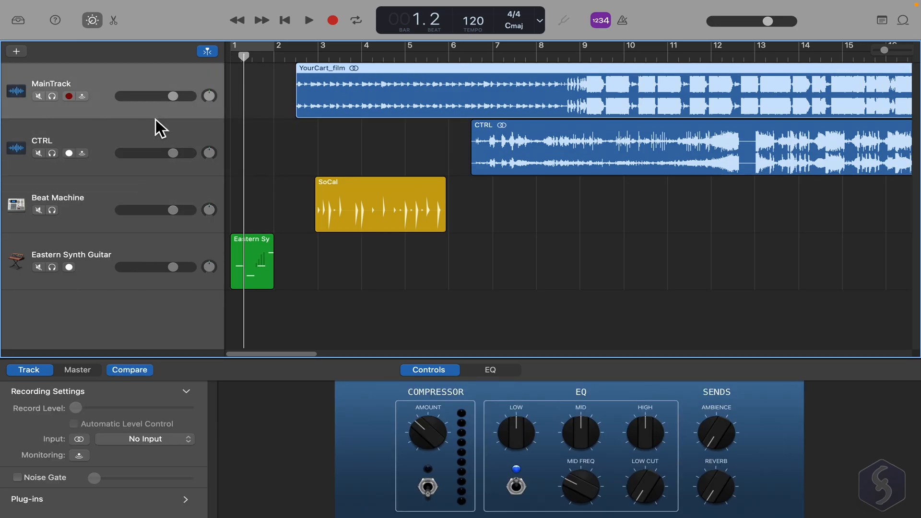
pyautogui.click(147, 133)
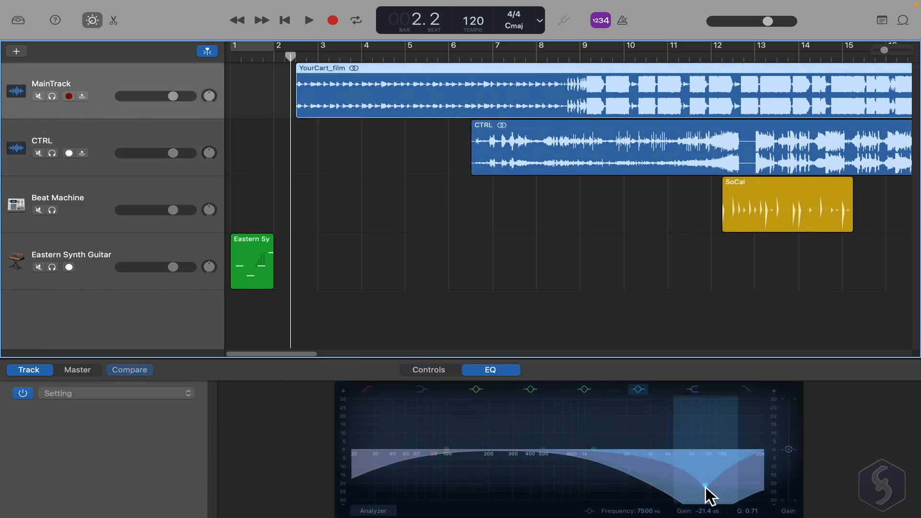
# - Soften the high-band EQ cut to about -18 dB near 7750 Hz and bypass-compare the EQ
pyautogui.moveTo(709, 491); pyautogui.dragTo(695, 472)
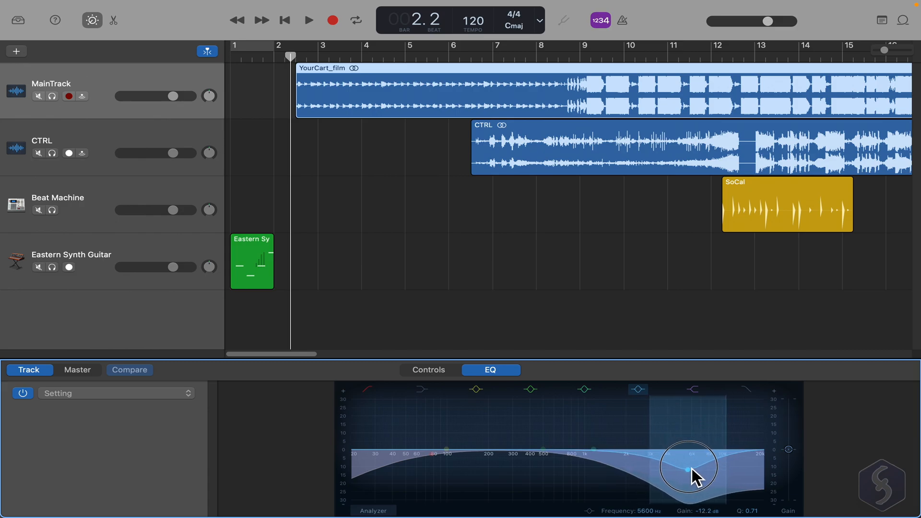
pyautogui.click(26, 393)
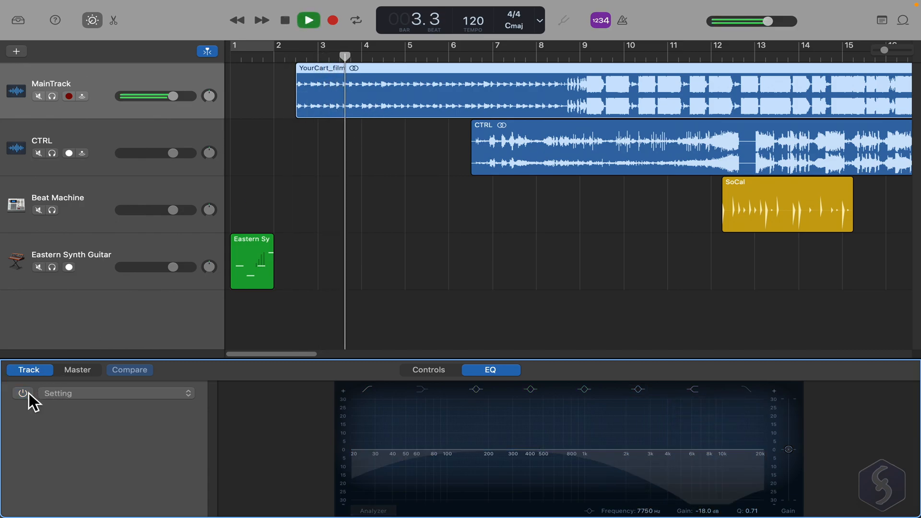
pyautogui.click(26, 393)
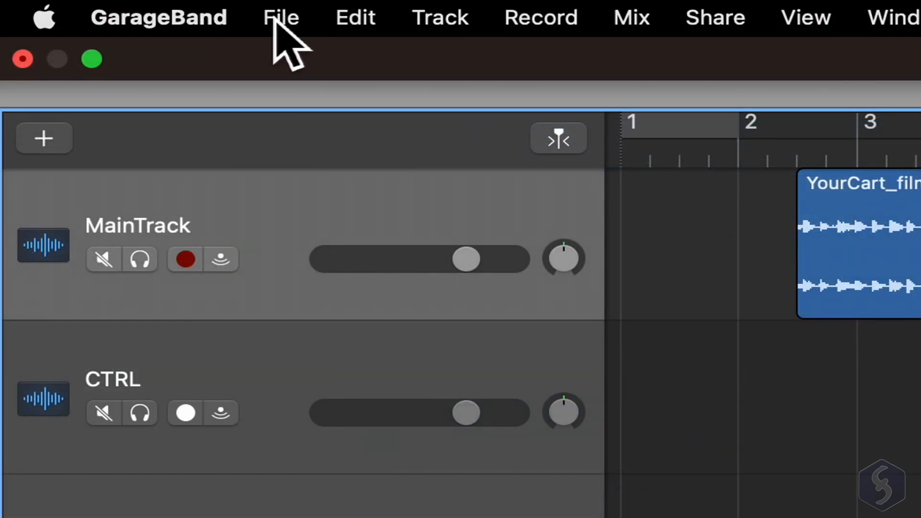
# - Start a Save As for the project, then bring up the Share menu
pyautogui.click(281, 17)
pyautogui.click(450, 288)
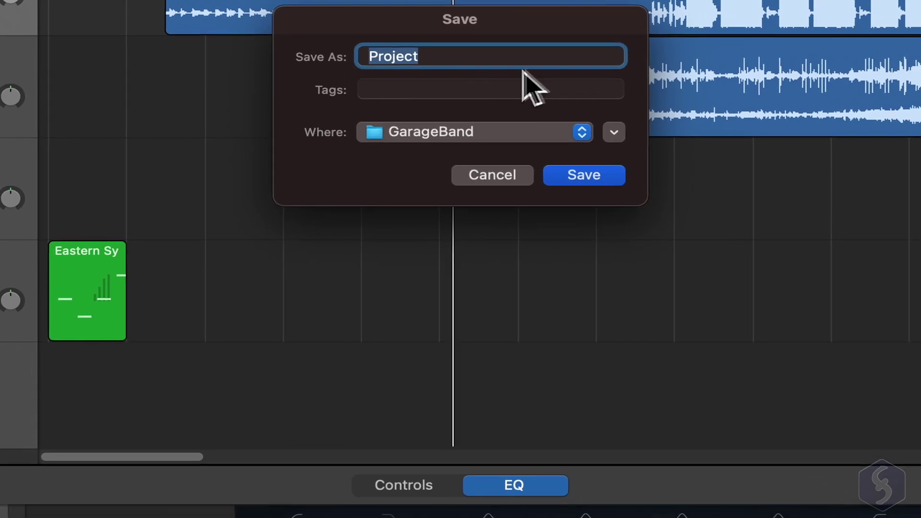
pyautogui.click(485, 66)
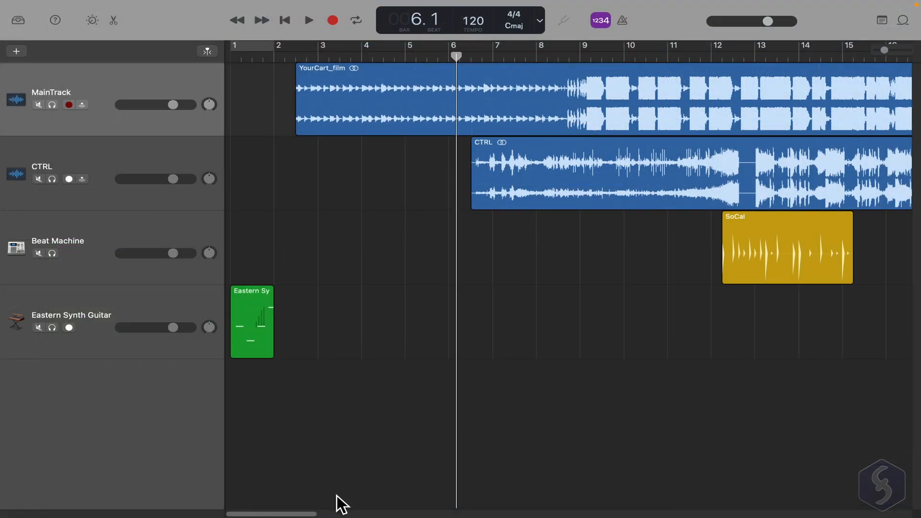
pyautogui.moveTo(307, 514); pyautogui.dragTo(504, 512)
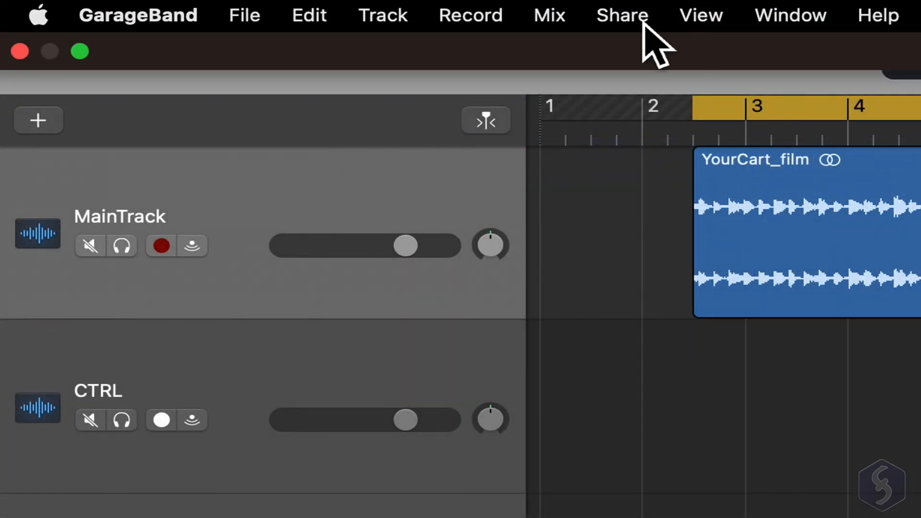
pyautogui.click(634, 16)
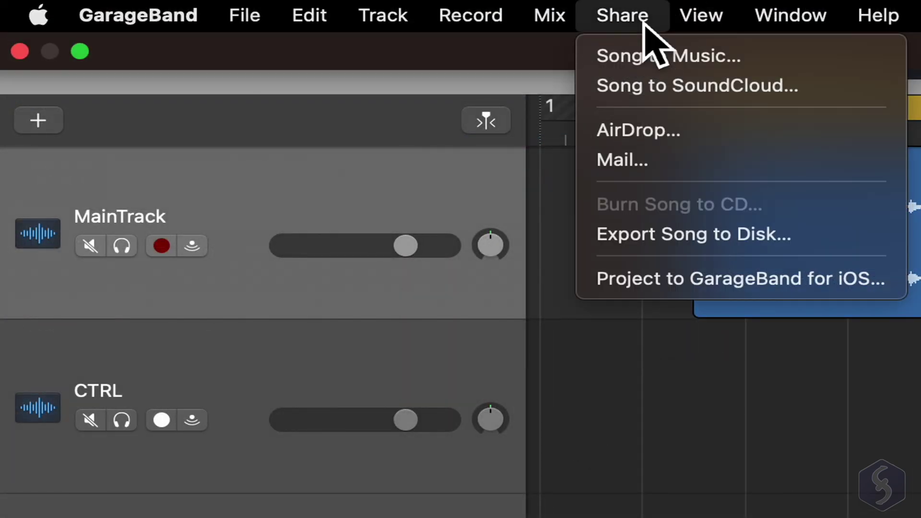
# - Set Export Song to Disk to MP3 at High Quality (192 kBit/s) and mark a cycle range around bars 2–5
pyautogui.click(723, 237)
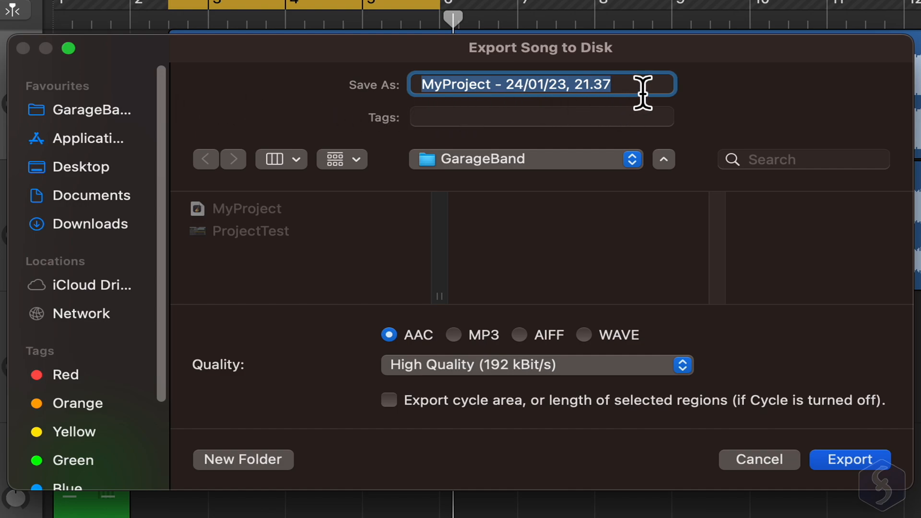
pyautogui.click(454, 335)
pyautogui.click(519, 334)
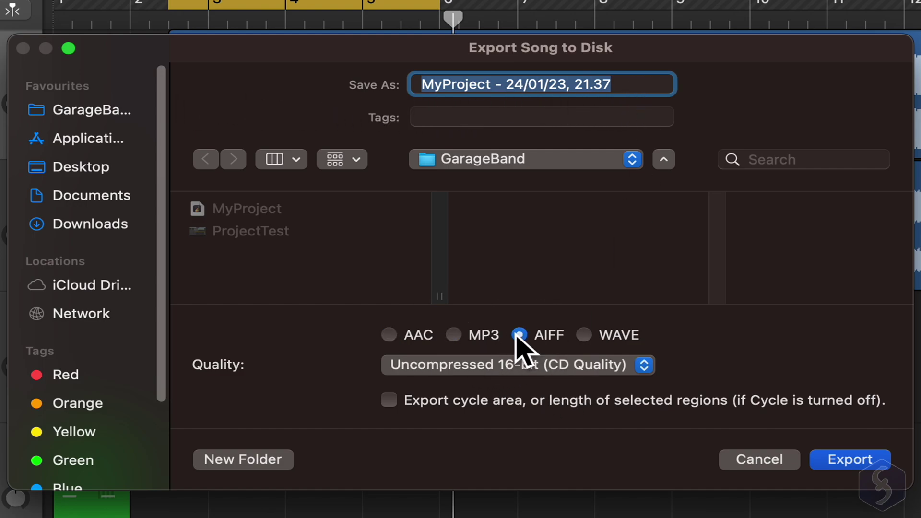
pyautogui.click(454, 335)
pyautogui.click(591, 365)
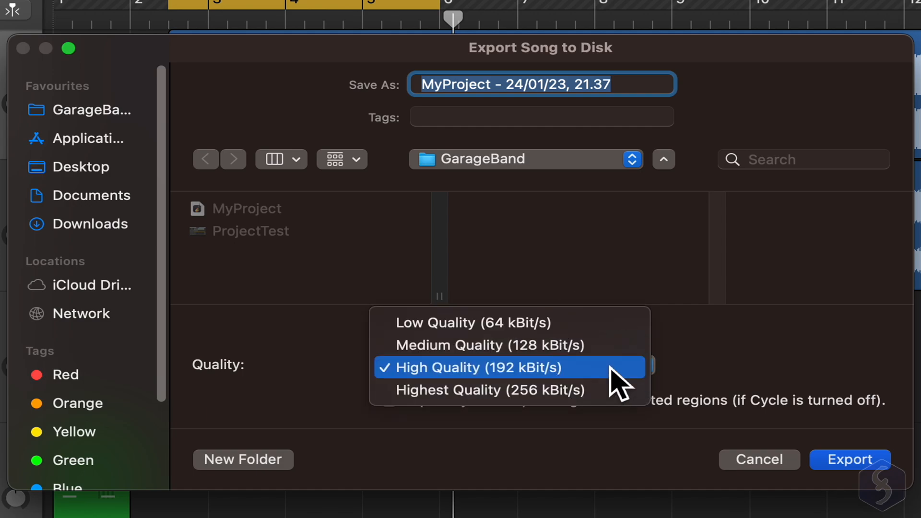
pyautogui.click(616, 369)
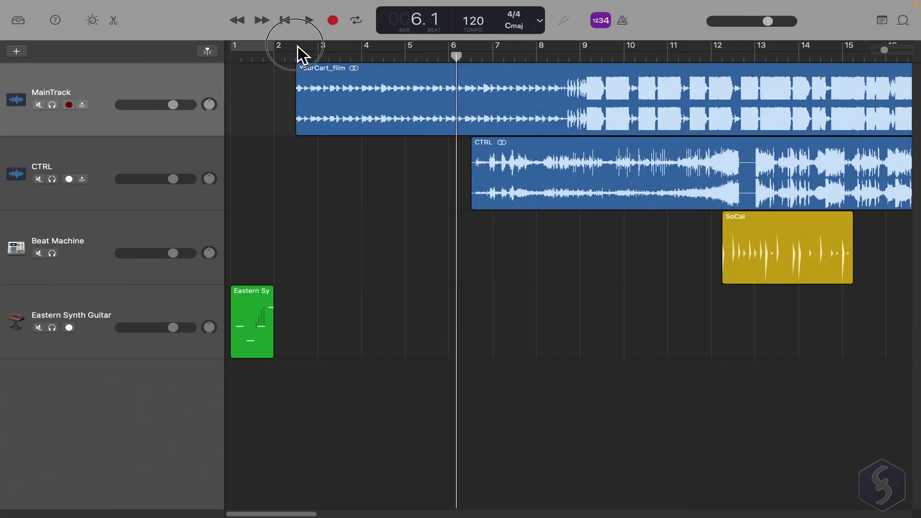
pyautogui.moveTo(297, 47); pyautogui.dragTo(452, 51)
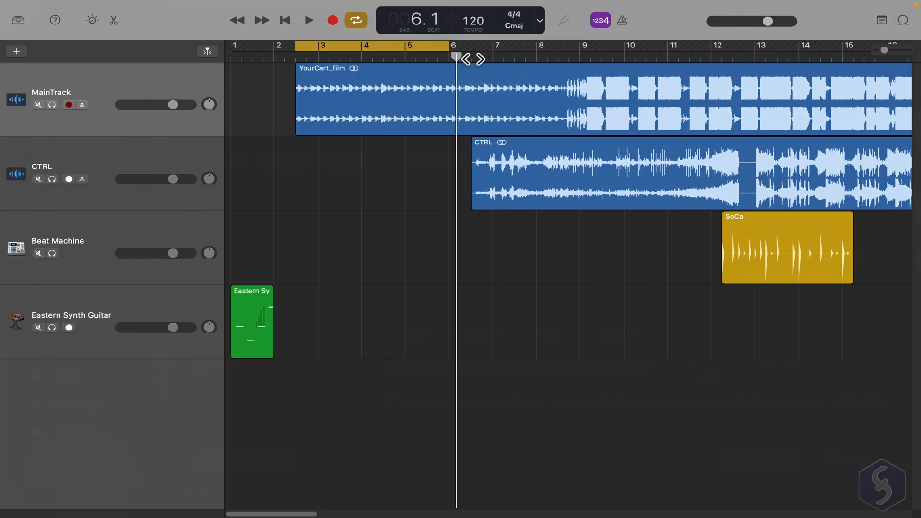